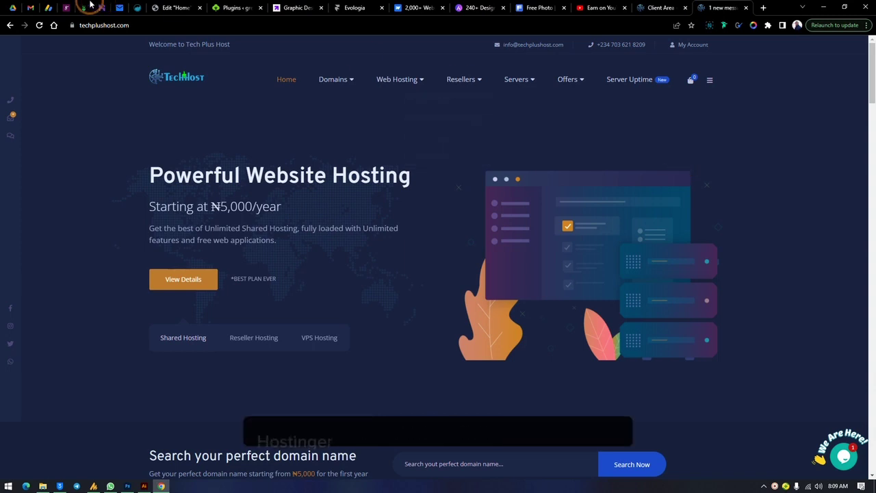
# Step: Bring the Hostinger hPanel dashboard tab to the front
pyautogui.click(100, 8)
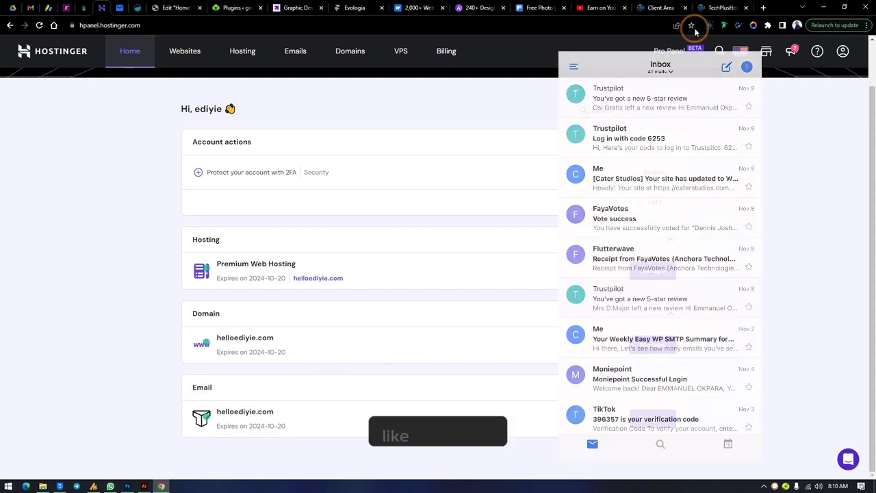
# Step: Switch back to the techplushost.com homepage tab
pyautogui.click(717, 8)
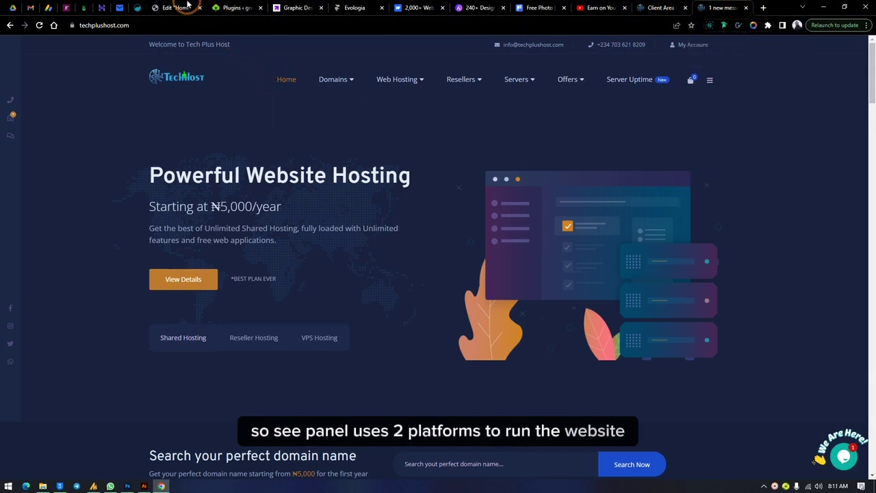
# Step: Return to the hPanel home dashboard listing the Premium Web Hosting plan
pyautogui.click(101, 7)
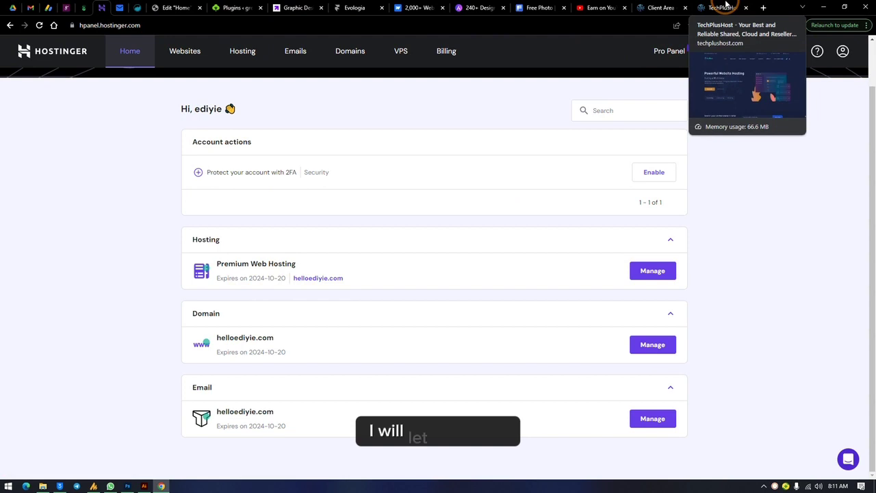
# Step: Close the '1 new message' tab to reveal the TechPlusHost Client Area dashboard
pyautogui.click(725, 7)
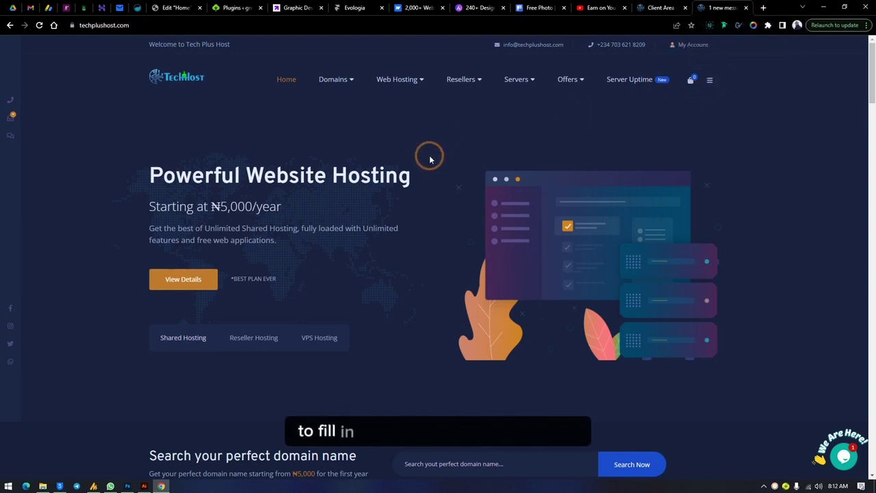
pyautogui.click(747, 8)
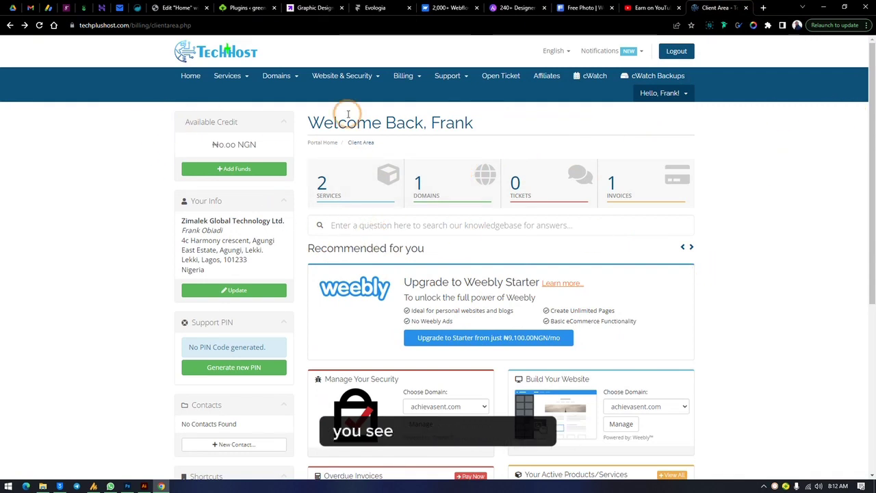
# Step: Look over the client area's Domains menu, then go back to the hPanel dashboard
pyautogui.scroll(-1, 761, 238)
pyautogui.scroll(-1, 760, 233)
pyautogui.scroll(2, 759, 231)
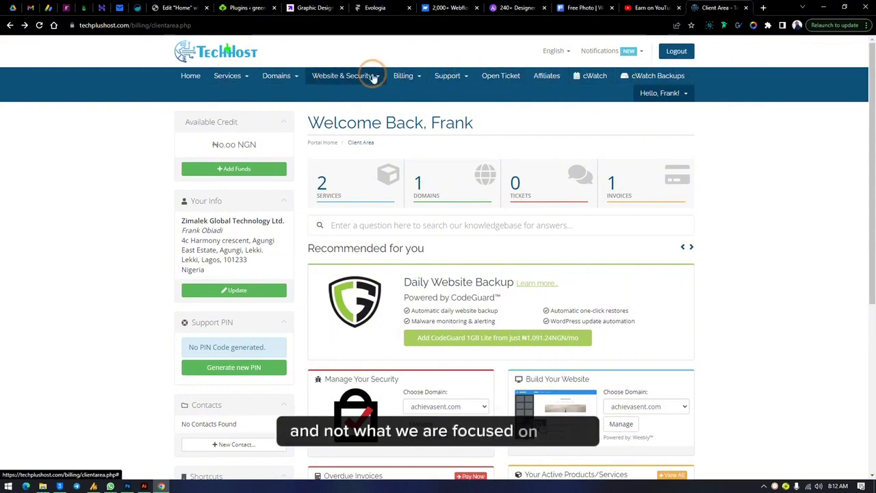
pyautogui.click(275, 76)
pyautogui.click(99, 158)
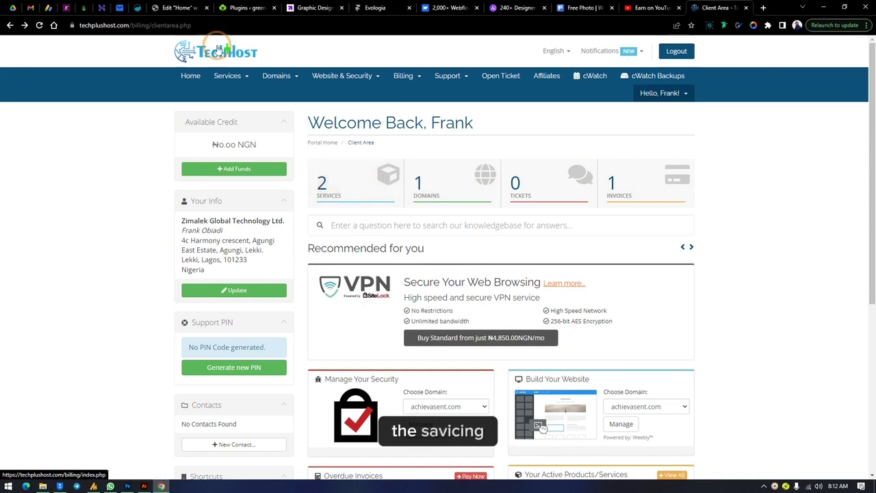
pyautogui.click(103, 8)
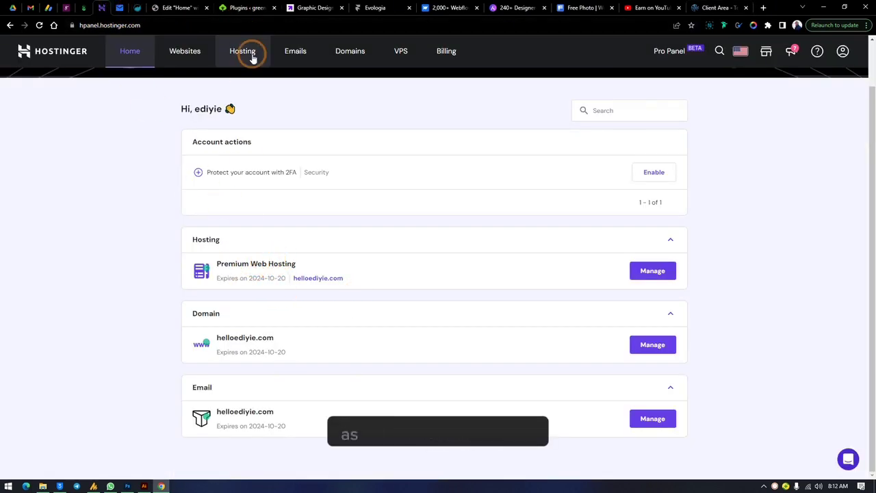
# Step: Return to the Client Area tab showing 2 services, 1 domain and 1 invoice
pyautogui.click(715, 7)
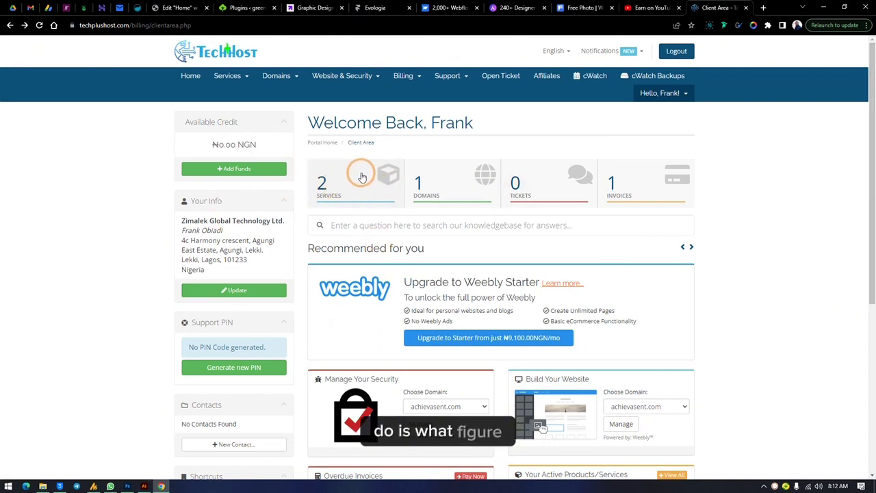
# Step: Open the Services list to reach the zimalek.com BASIC shared hosting product page
pyautogui.click(369, 192)
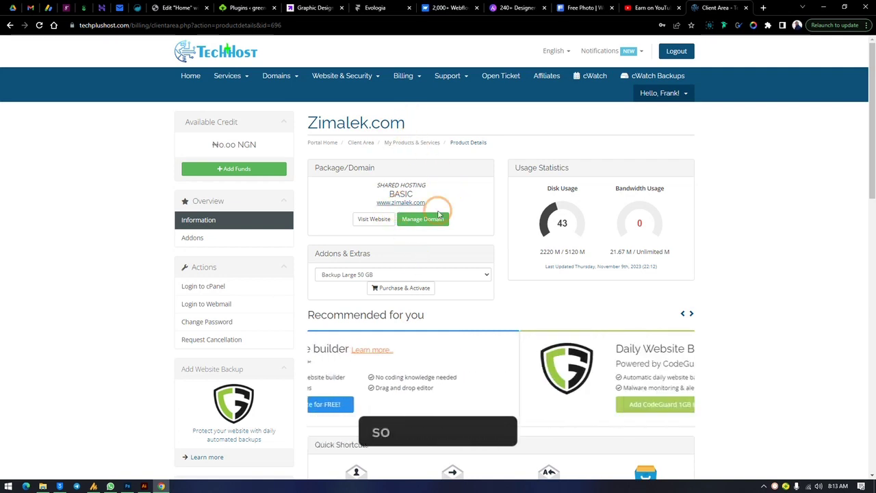
pyautogui.scroll(-6, 472, 225)
pyautogui.scroll(4, 469, 219)
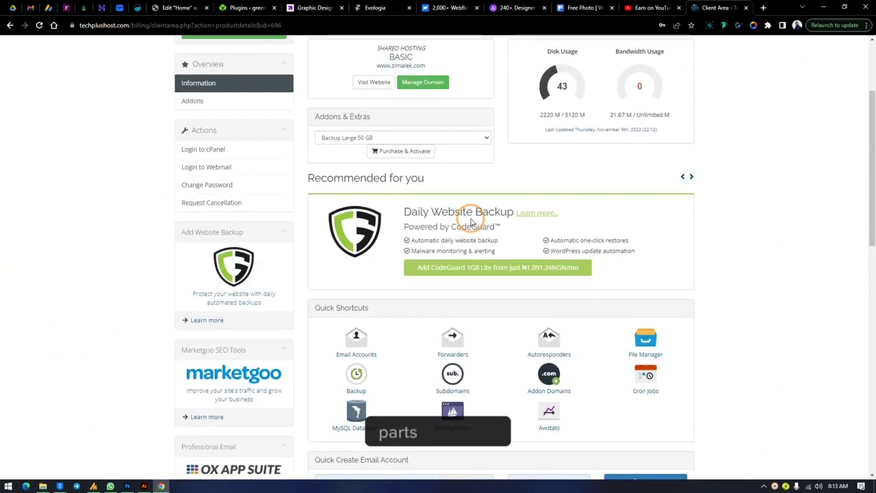
pyautogui.scroll(2, 470, 218)
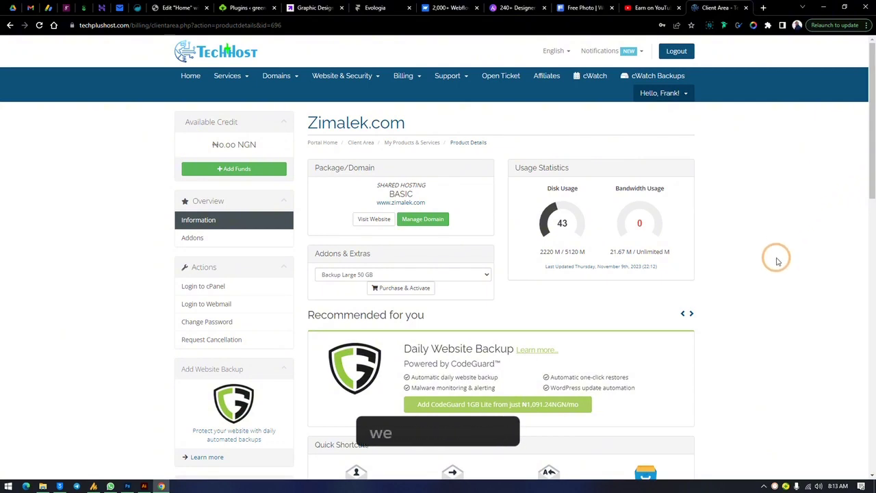
pyautogui.scroll(-2, 767, 254)
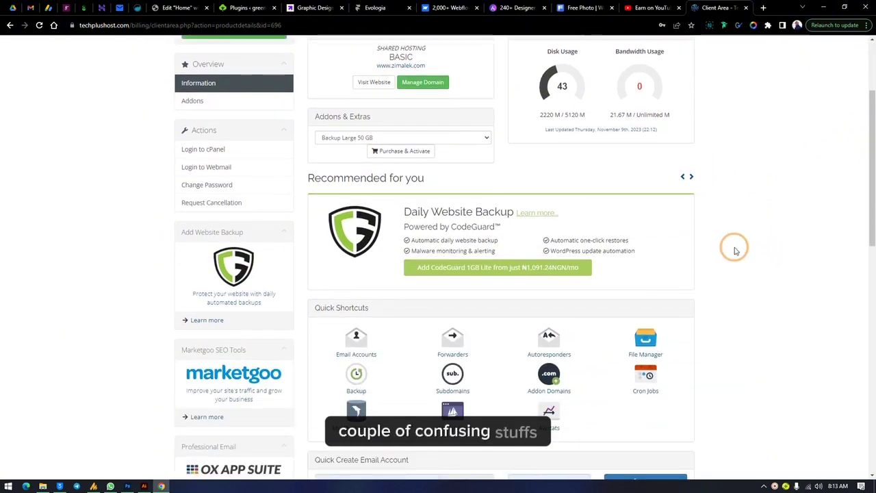
pyautogui.scroll(-2, 734, 248)
pyautogui.scroll(-3, 733, 249)
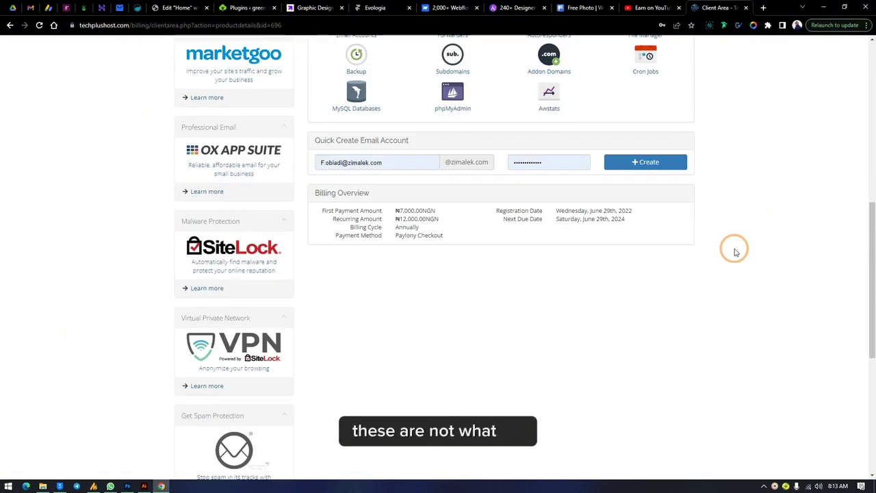
pyautogui.scroll(7, 733, 250)
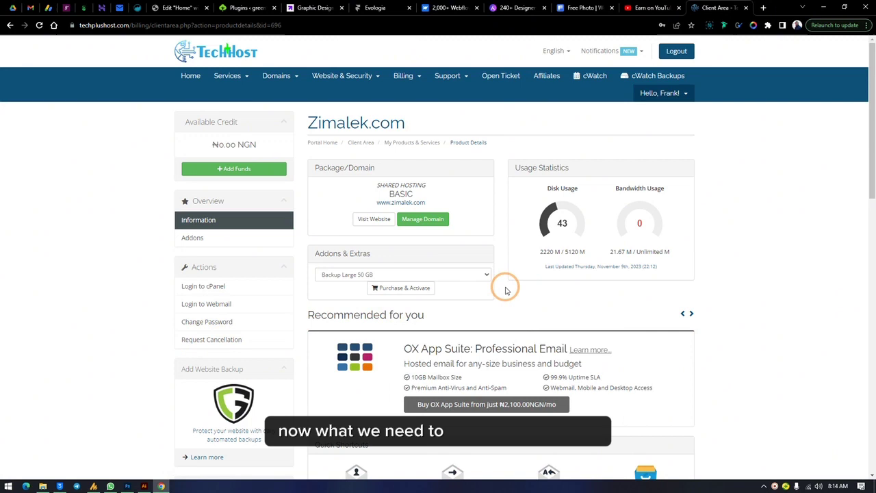
pyautogui.scroll(-3, 505, 286)
pyautogui.scroll(-2, 504, 288)
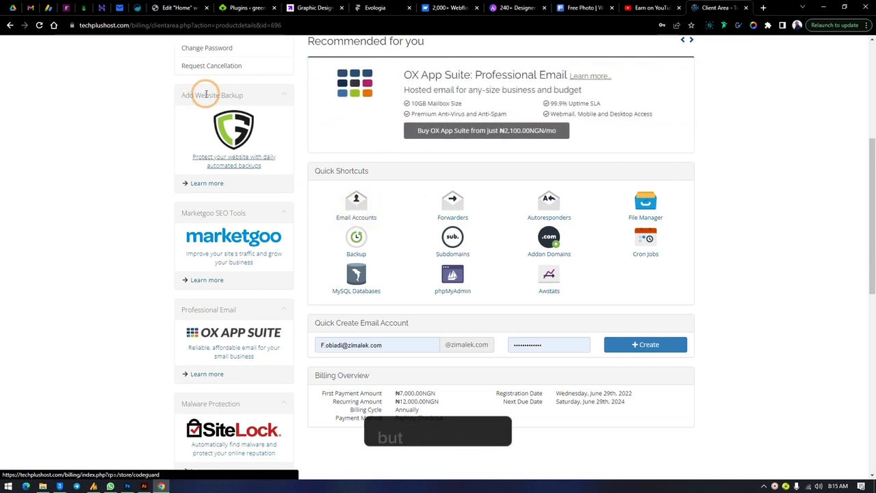
pyautogui.click(100, 8)
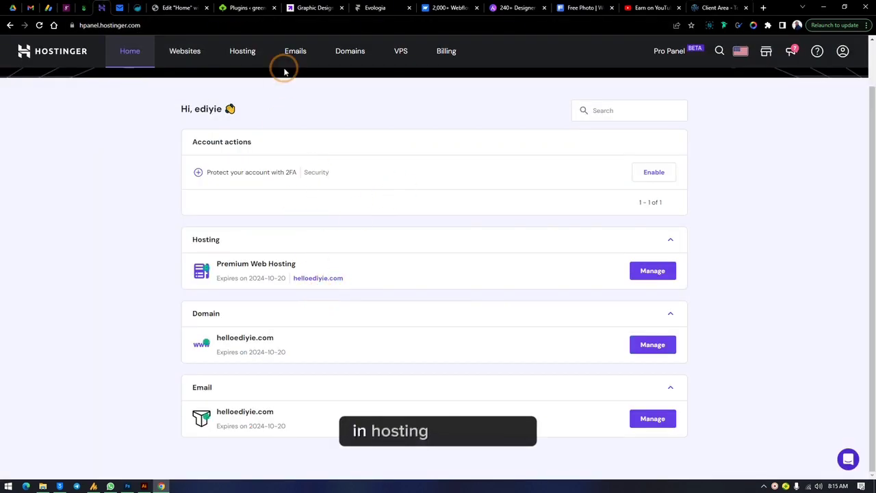
pyautogui.click(715, 8)
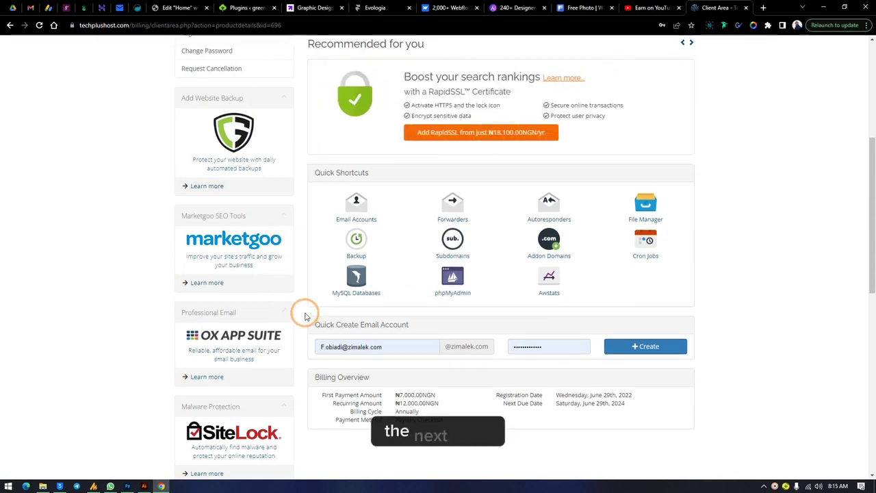
# Step: Launch the Email Accounts quick shortcut for zimalek.com and view the new cPanel tab
pyautogui.scroll(4, 306, 316)
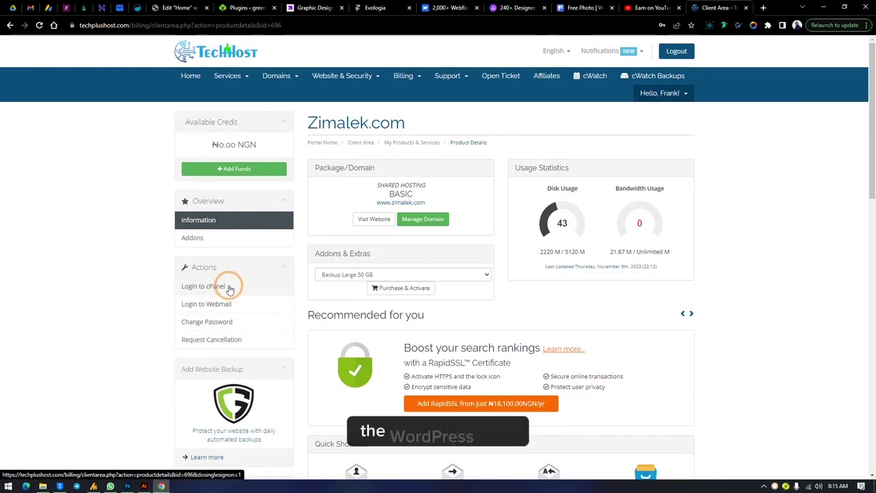
pyautogui.scroll(-3, 486, 294)
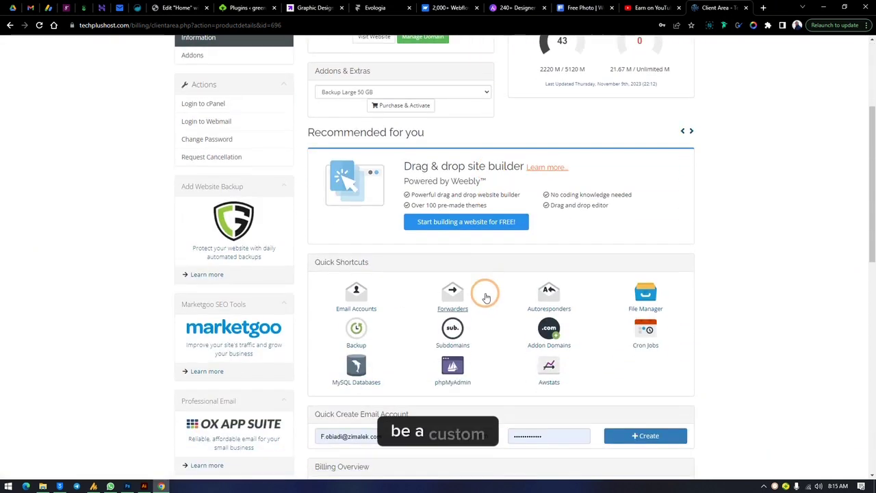
pyautogui.click(356, 296)
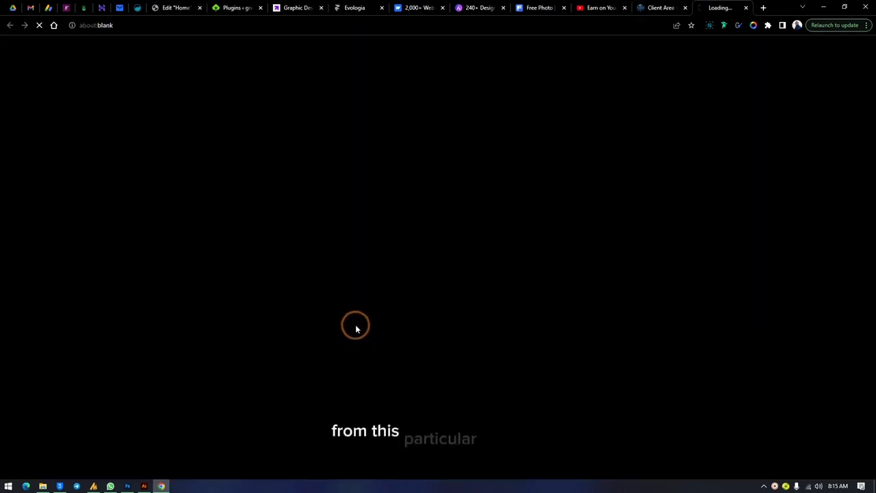
pyautogui.click(642, 7)
pyautogui.click(725, 7)
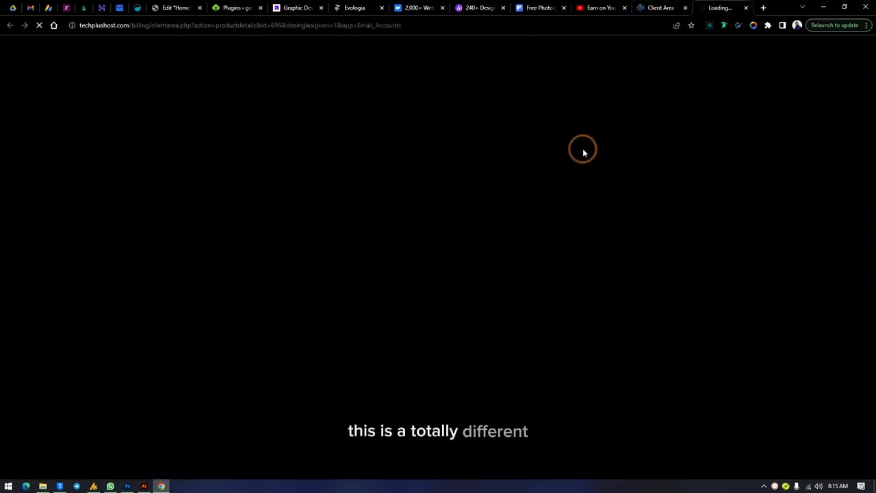
pyautogui.click(658, 7)
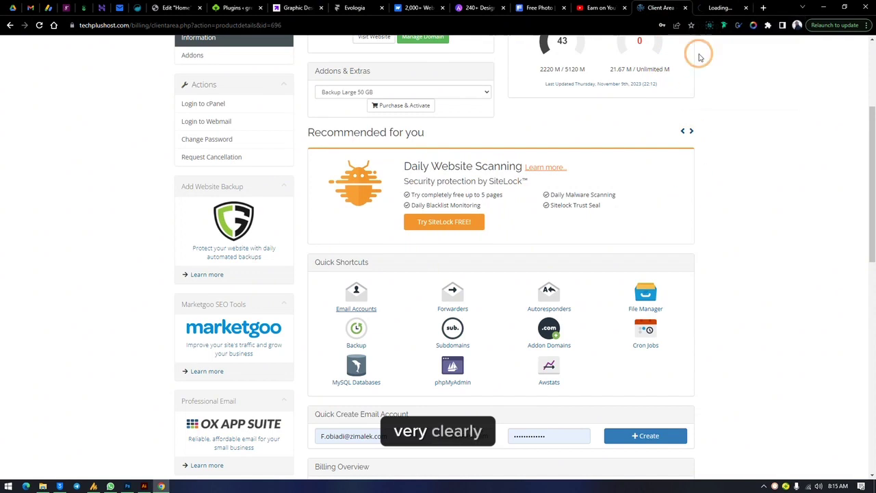
pyautogui.click(717, 6)
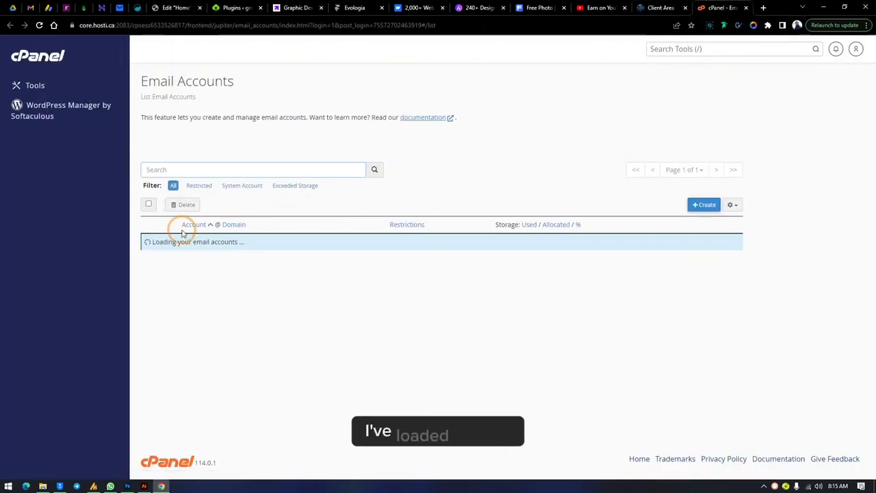
# Step: Review the zimalek.com mailbox list, selecting the third mailbox's address
pyautogui.click(657, 8)
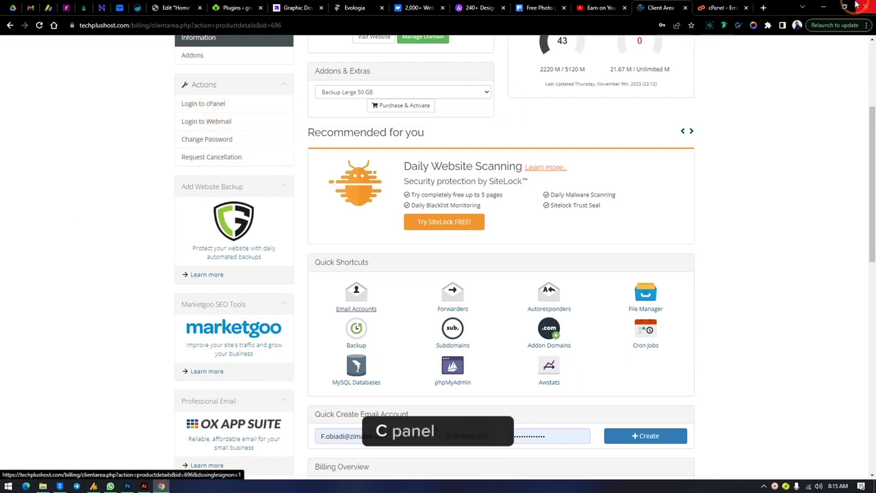
pyautogui.click(715, 7)
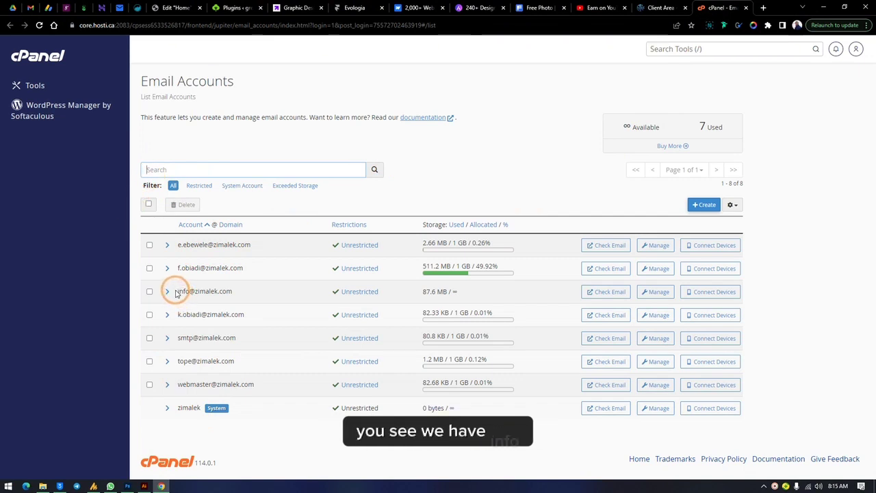
pyautogui.moveTo(176, 293); pyautogui.dragTo(219, 292)
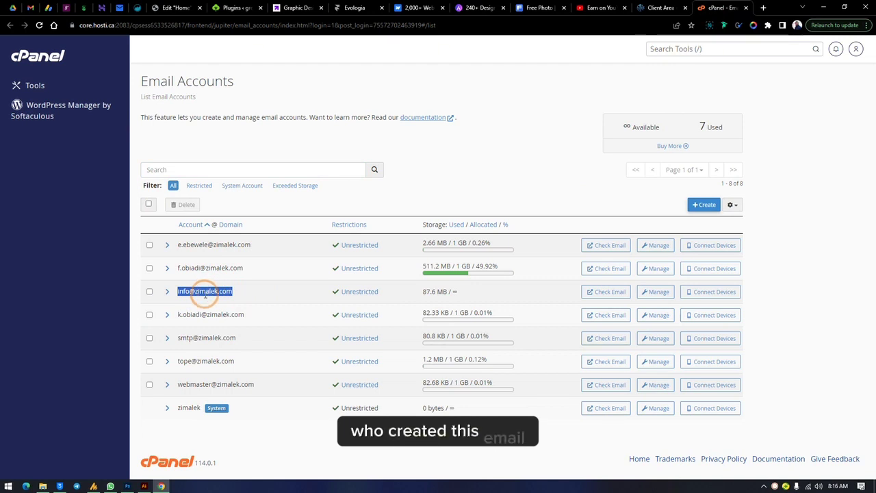
pyautogui.click(238, 295)
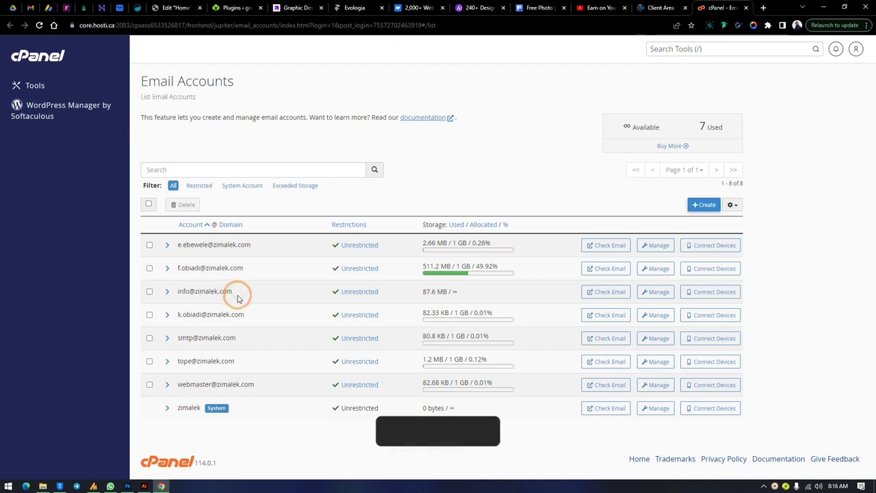
# Step: Delete the general info mailbox from its settings page, leaving 6 used mailboxes
pyautogui.click(657, 292)
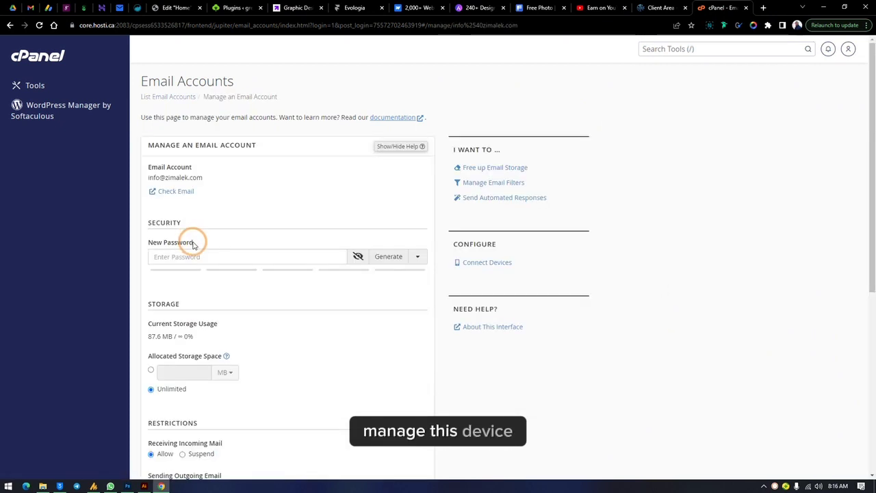
pyautogui.scroll(-5, 429, 271)
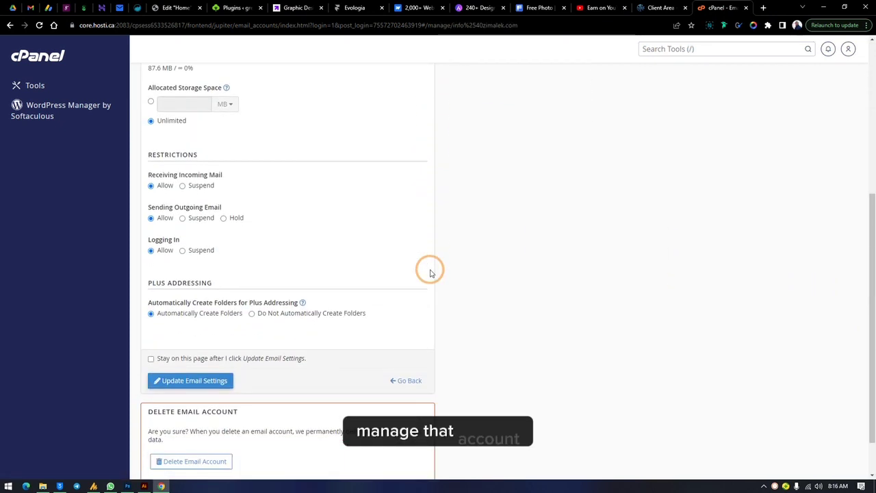
pyautogui.click(207, 411)
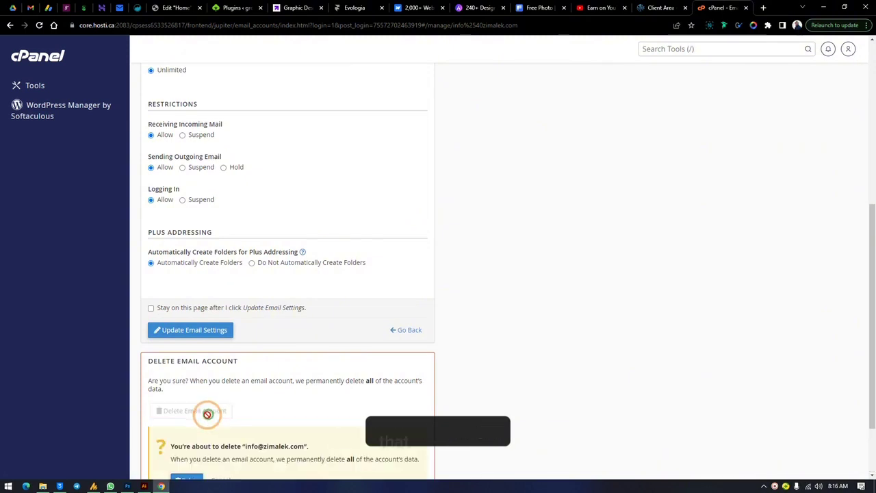
pyautogui.scroll(-2, 317, 405)
pyautogui.click(185, 396)
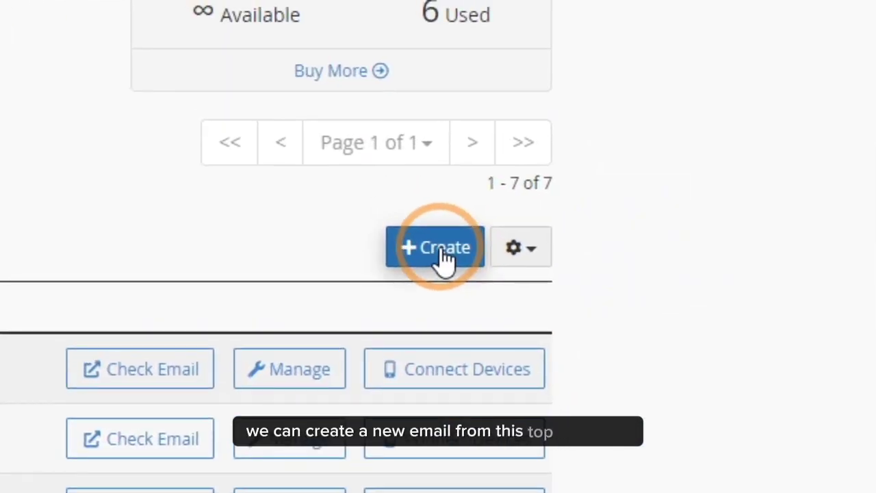
pyautogui.click(441, 252)
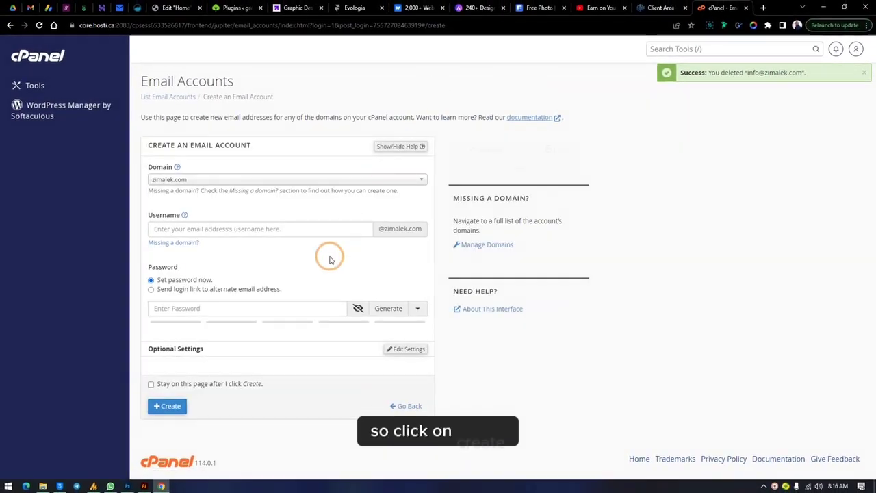
pyautogui.click(187, 179)
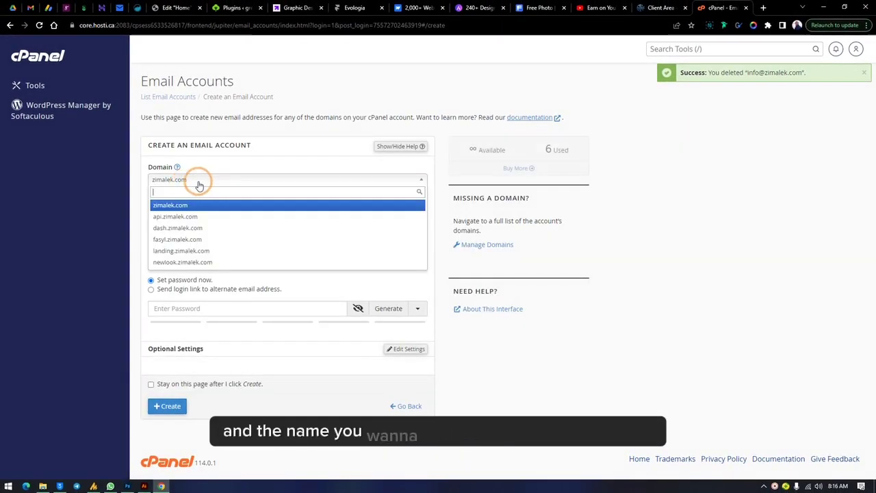
pyautogui.click(167, 180)
pyautogui.click(178, 230)
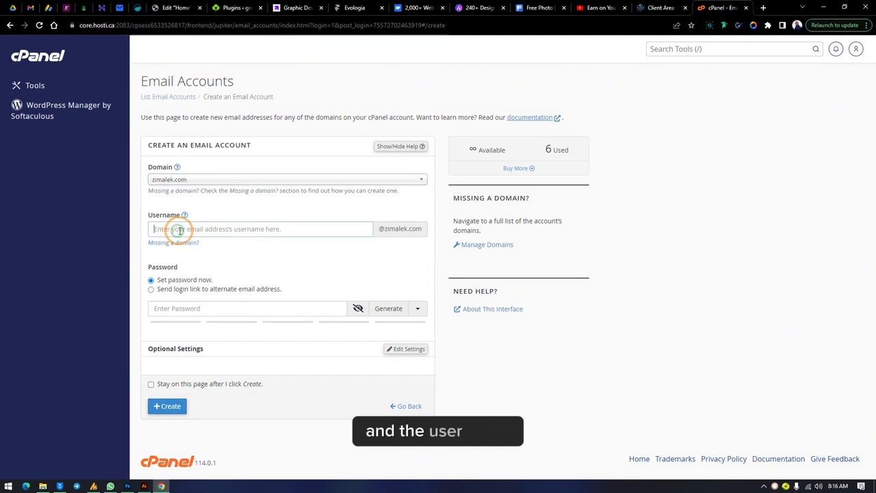
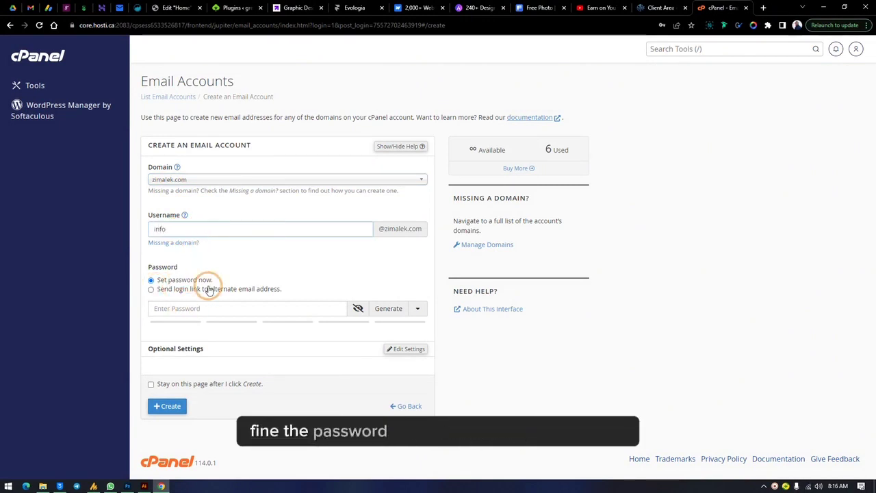
pyautogui.click(203, 308)
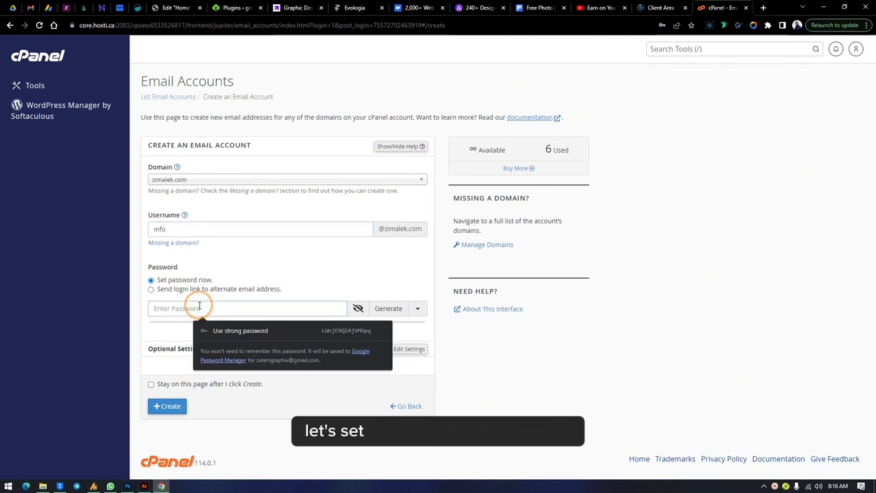
pyautogui.write('•')
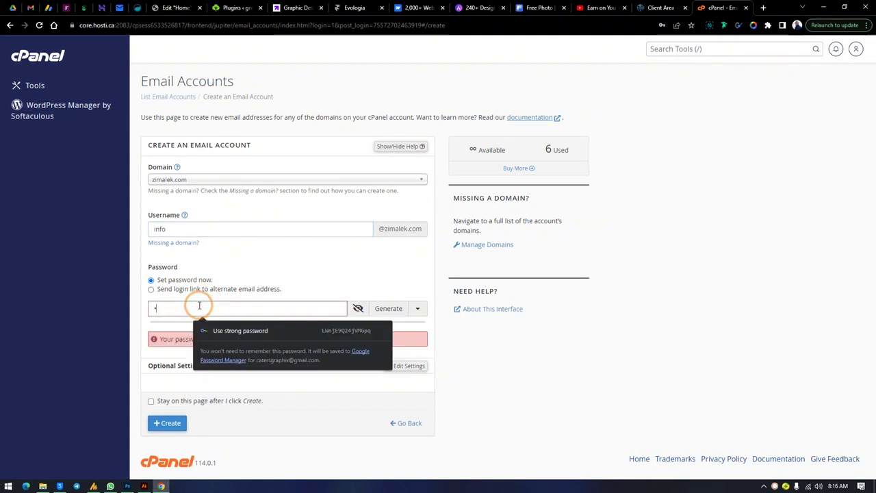
pyautogui.write('••••••')
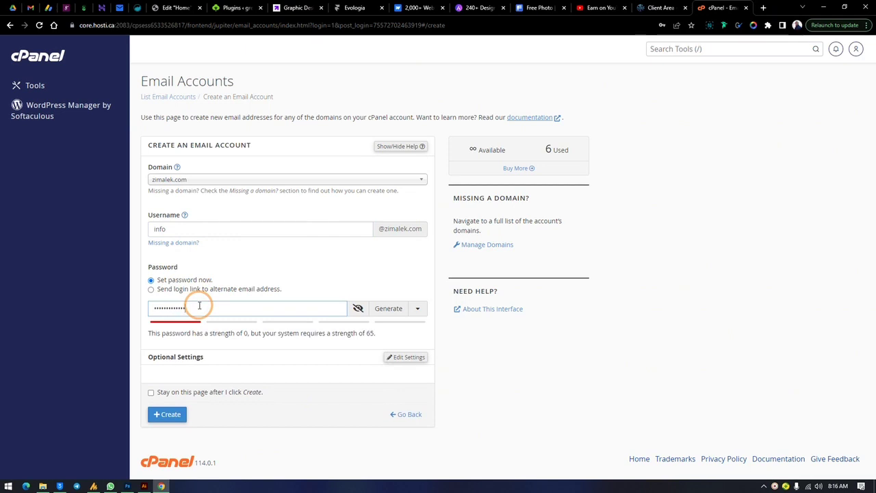
pyautogui.write('••')
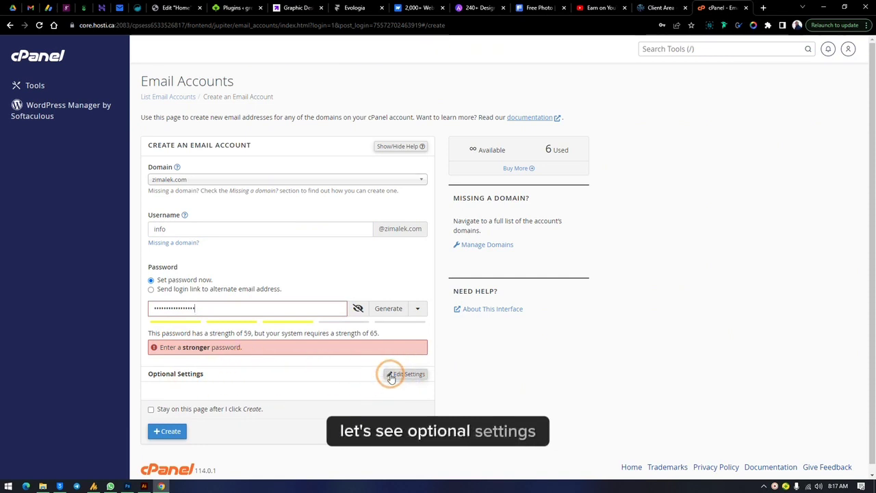
# Step: Open the optional settings and set the mailbox storage quota to 2 GB
pyautogui.click(390, 376)
pyautogui.scroll(-2, 339, 377)
pyautogui.click(182, 297)
pyautogui.click(219, 295)
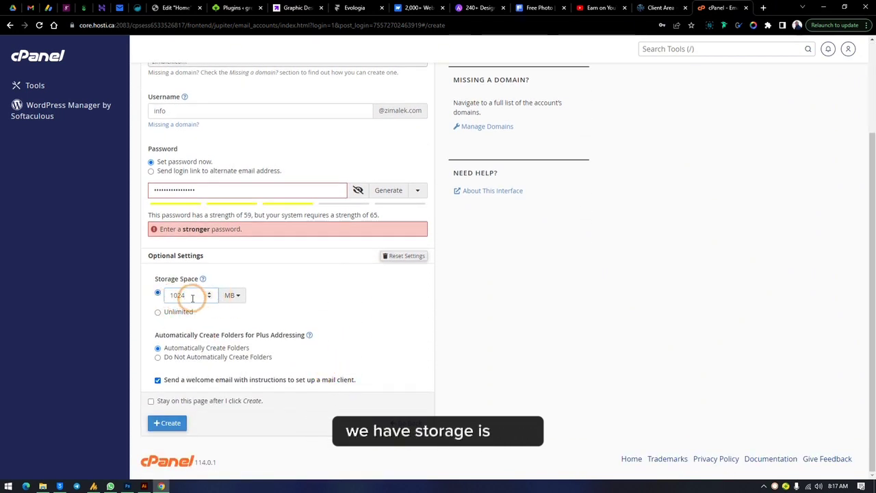
pyautogui.moveTo(193, 295); pyautogui.dragTo(141, 298)
pyautogui.write('2000')
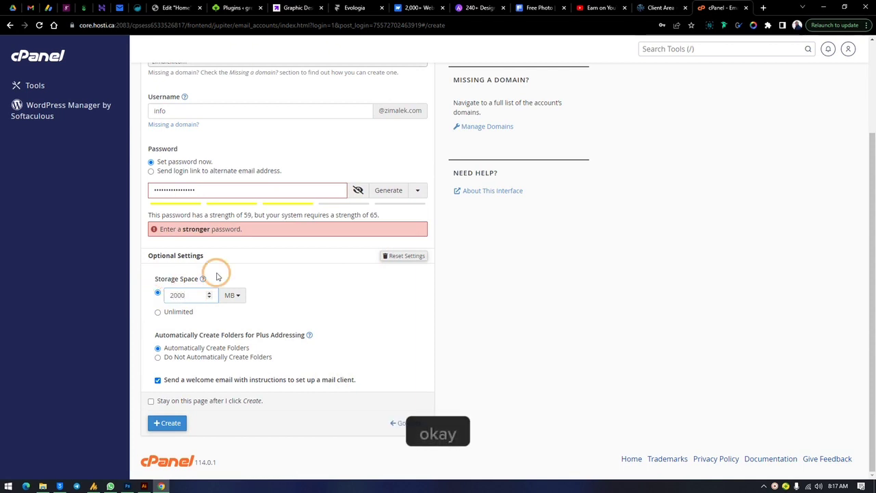
pyautogui.click(232, 295)
pyautogui.click(231, 325)
pyautogui.doubleClick(189, 295)
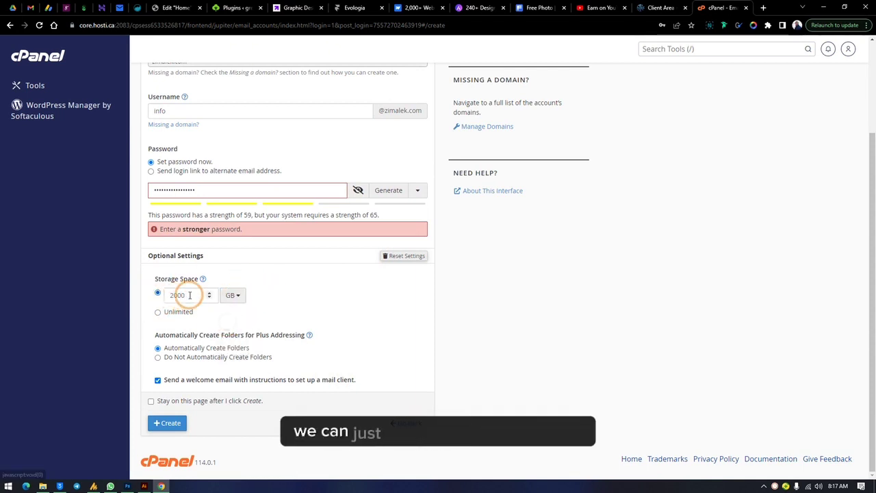
pyautogui.write('2')
# Step: Switch the mailbox storage space to Unlimited
pyautogui.click(158, 314)
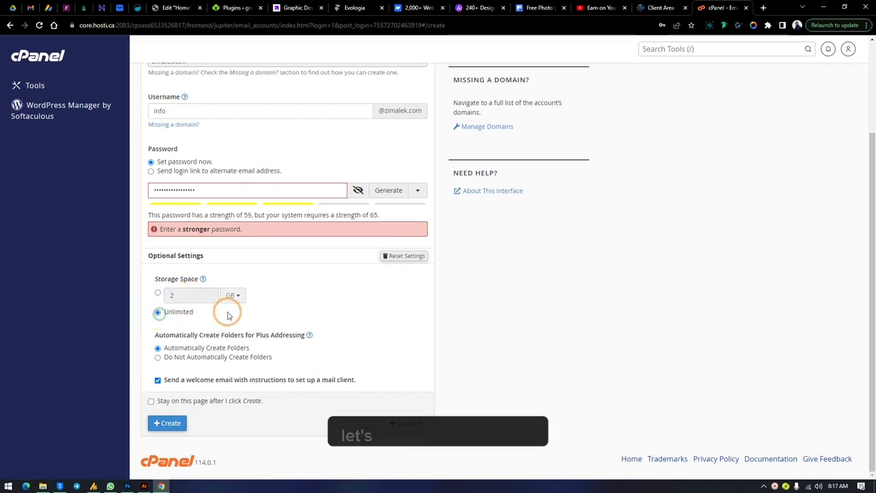
pyautogui.scroll(1, 305, 294)
pyautogui.scroll(-1, 307, 295)
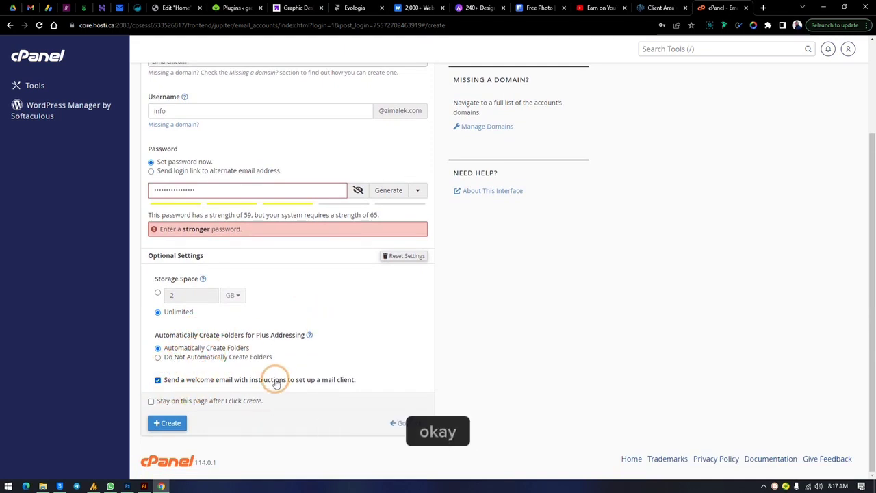
pyautogui.scroll(2, 299, 317)
pyautogui.scroll(-2, 326, 297)
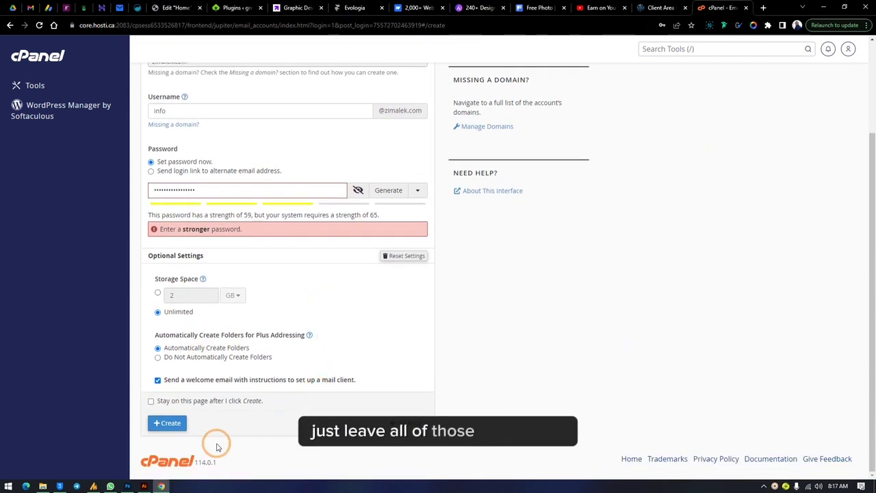
pyautogui.scroll(2, 185, 175)
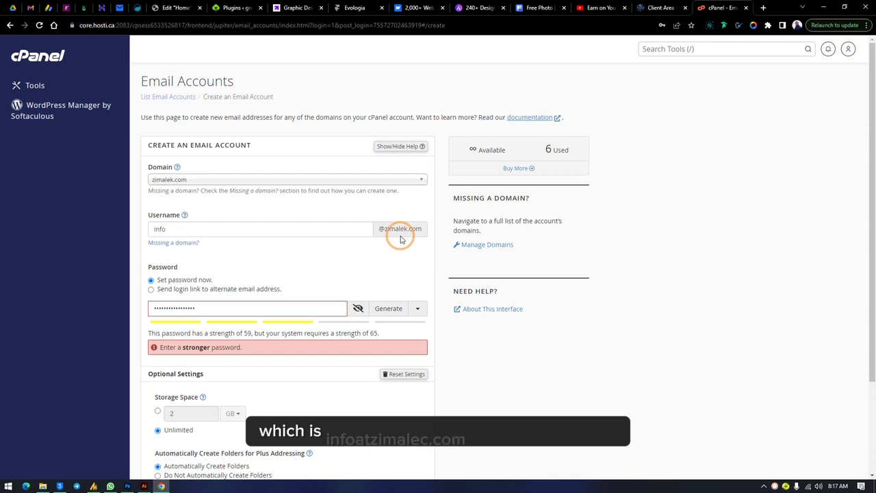
# Step: Replace the weak mailbox password with a stronger one
pyautogui.scroll(-2, 386, 249)
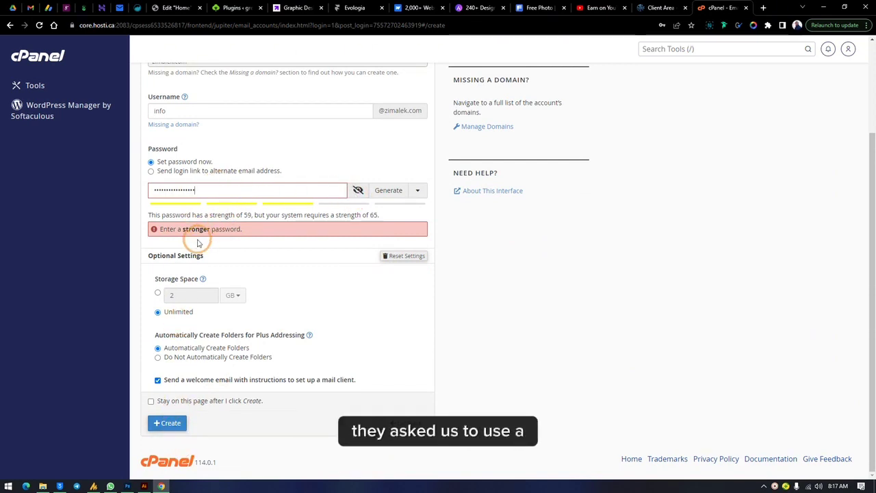
pyautogui.moveTo(187, 190); pyautogui.dragTo(76, 200)
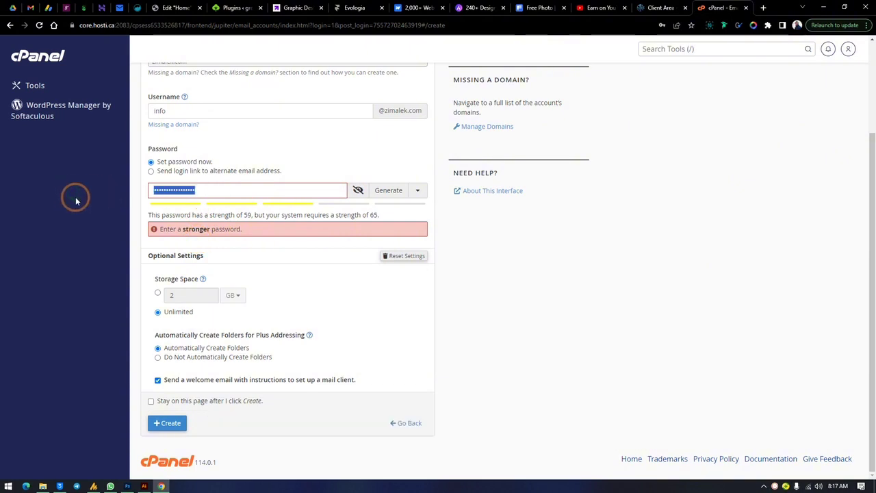
pyautogui.click(173, 110)
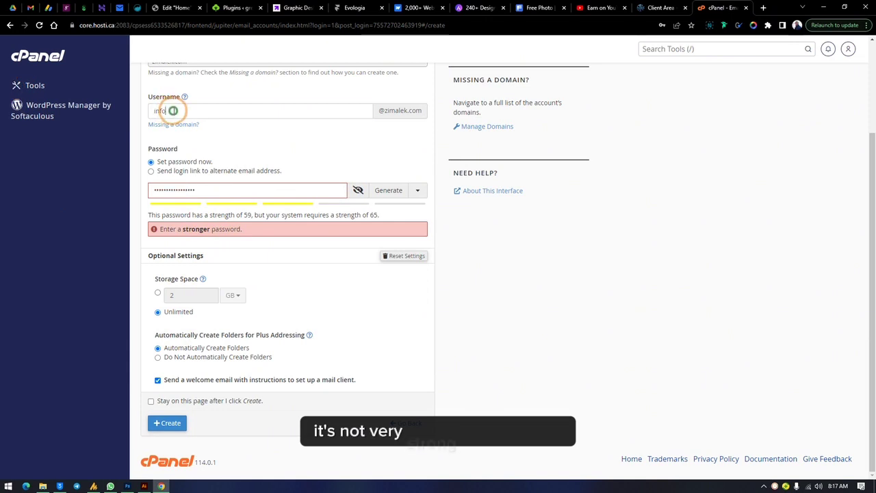
pyautogui.moveTo(207, 190); pyautogui.dragTo(220, 169)
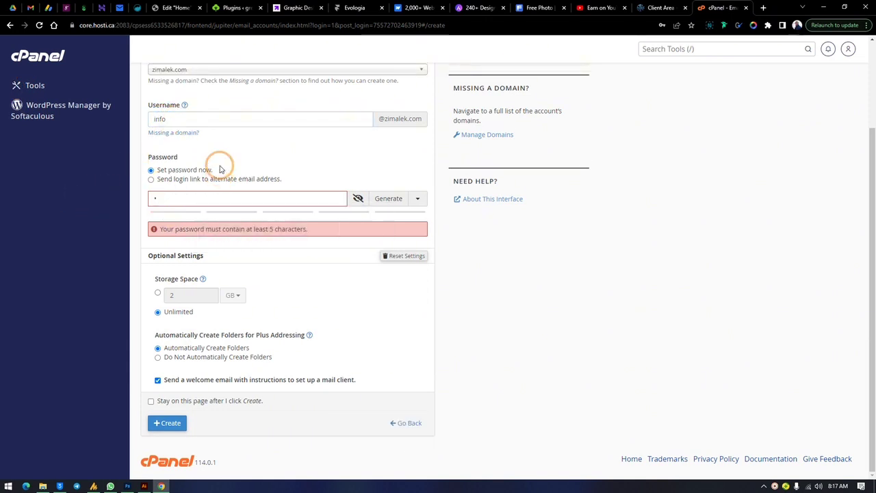
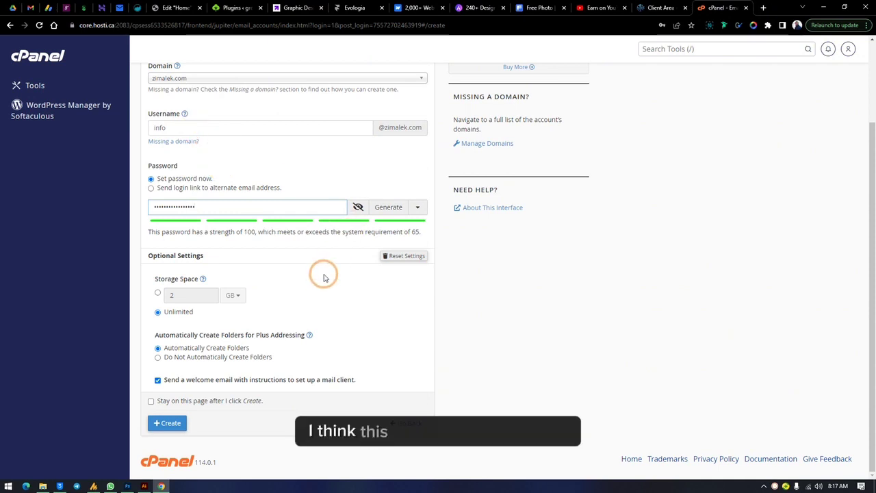
# Step: Create the info mailbox, decline Chrome's password save, and copy the new address
pyautogui.click(164, 422)
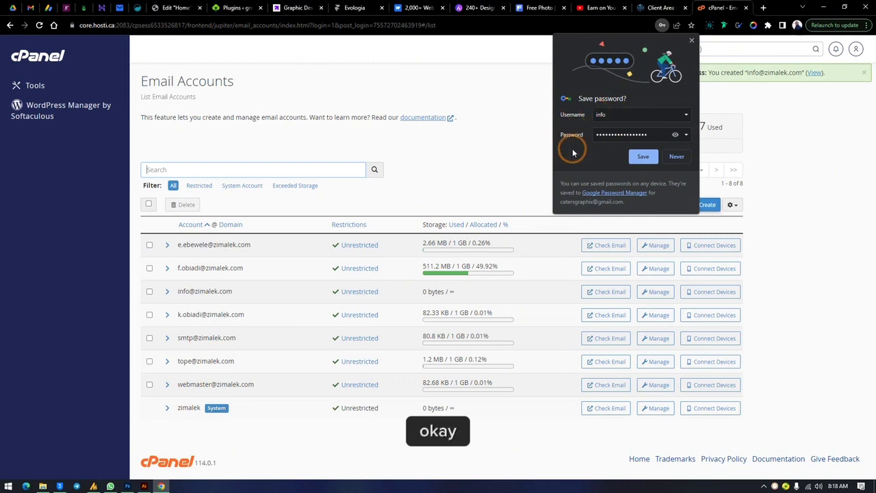
pyautogui.click(675, 157)
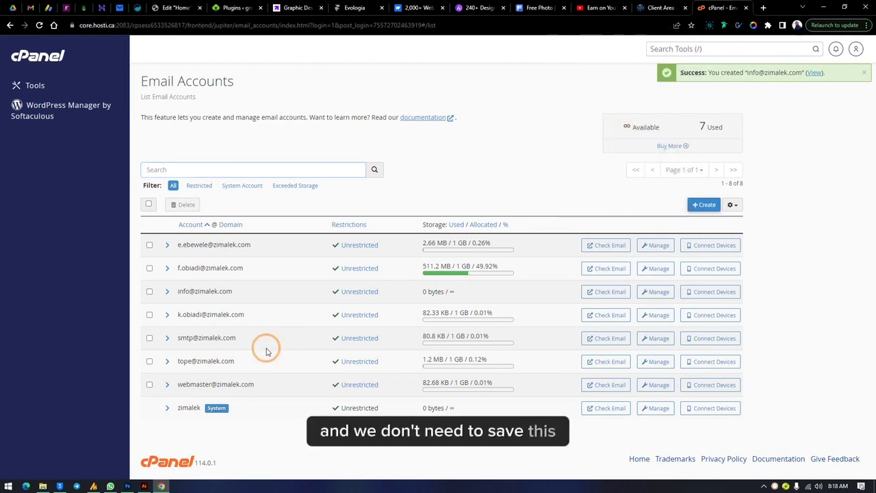
pyautogui.moveTo(243, 290); pyautogui.dragTo(158, 291)
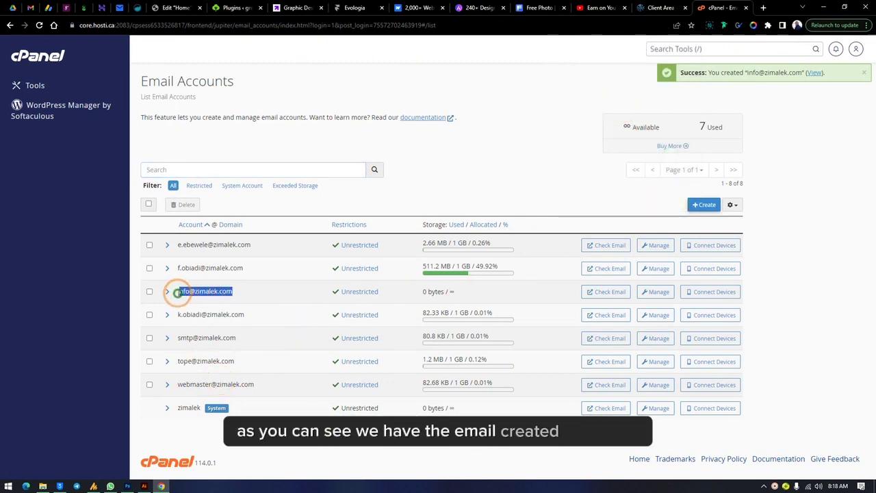
pyautogui.rightClick(202, 290)
pyautogui.click(209, 301)
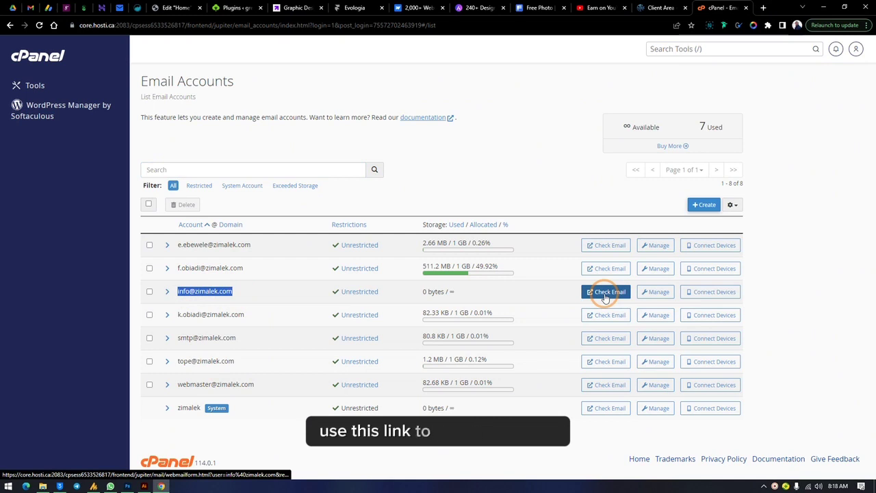
pyautogui.click(659, 8)
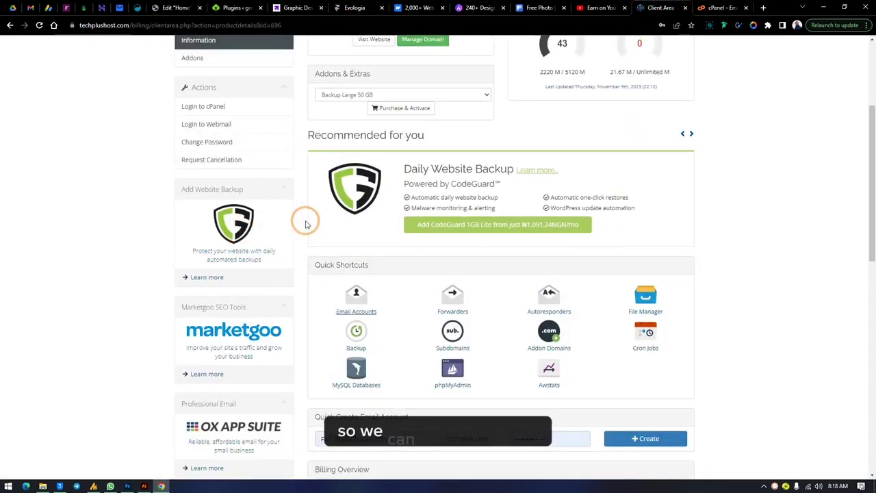
# Step: Look over the Zimalek.com product page in the client area, then return to Email Accounts
pyautogui.scroll(3, 304, 223)
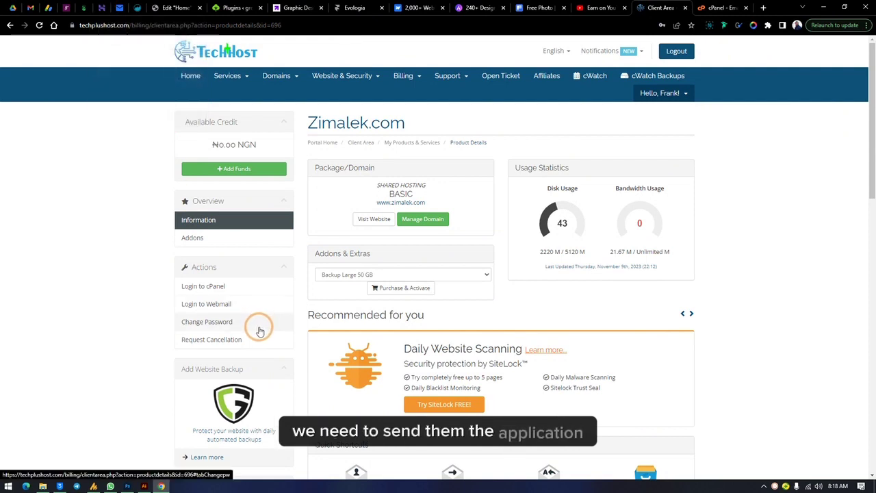
pyautogui.click(217, 286)
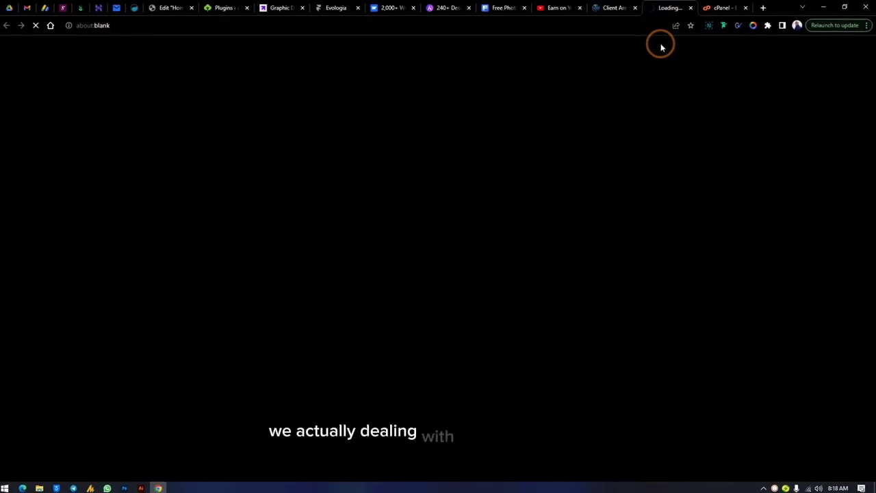
pyautogui.click(718, 8)
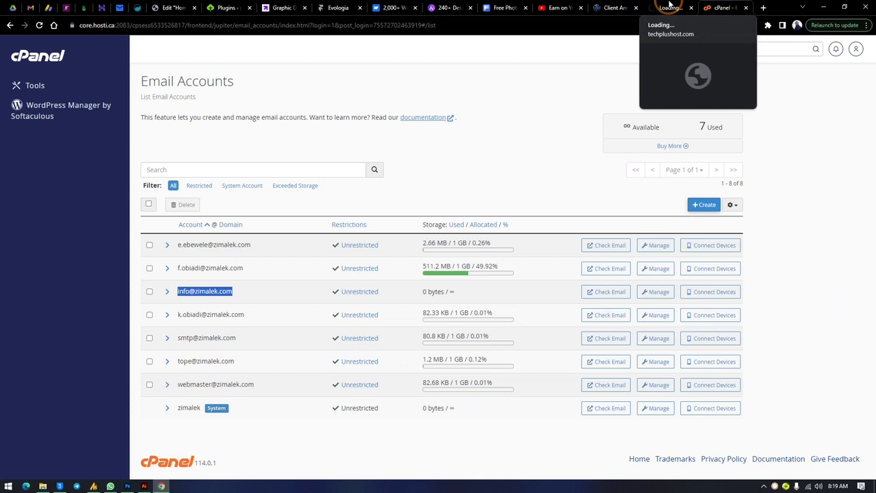
pyautogui.click(608, 5)
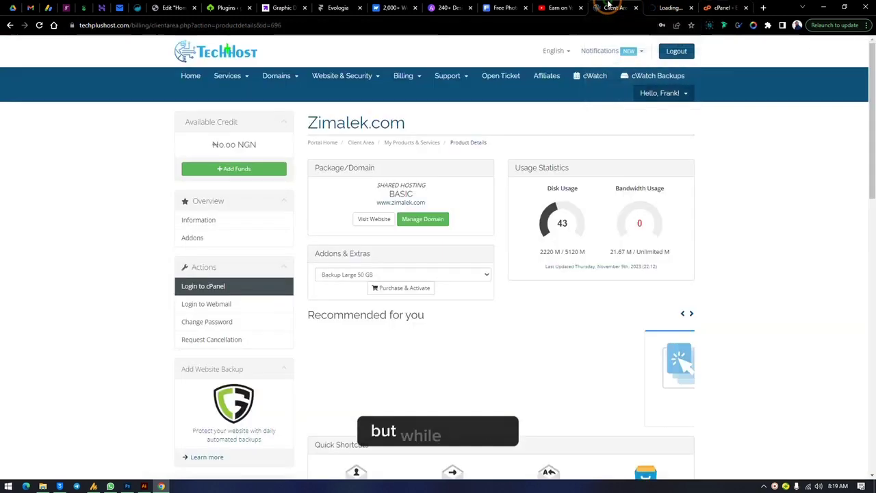
pyautogui.scroll(-2, 264, 224)
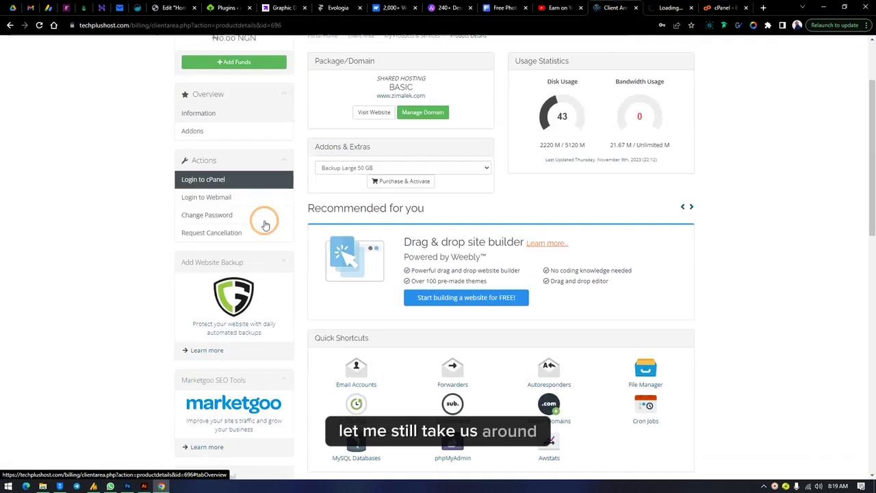
pyautogui.scroll(2, 264, 222)
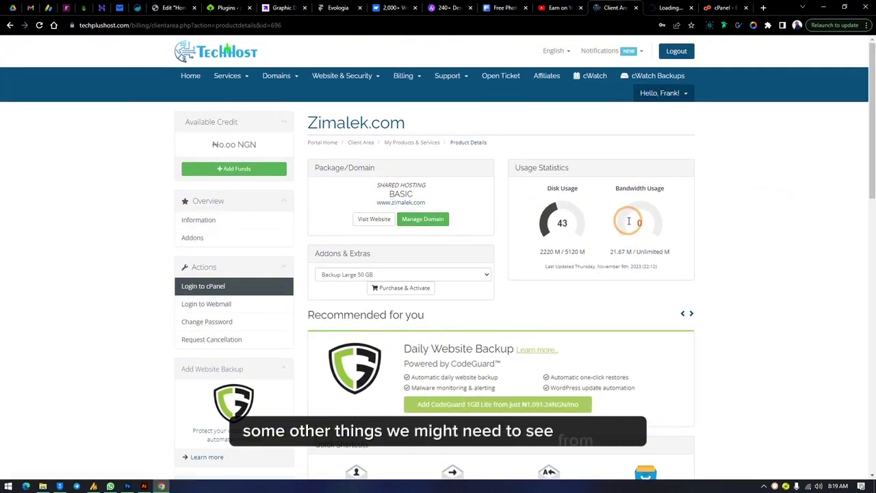
pyautogui.click(715, 7)
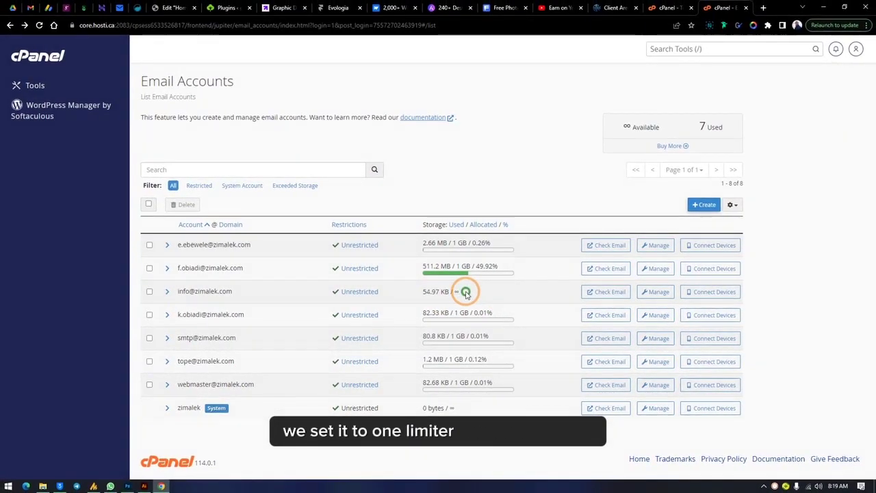
pyautogui.click(441, 283)
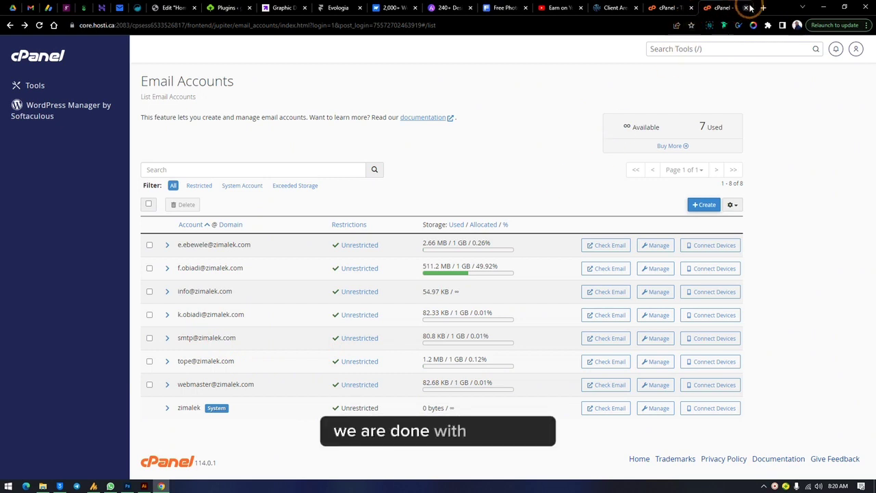
# Step: Copy the info mailbox address and go to the client area product page
pyautogui.moveTo(234, 294); pyautogui.dragTo(186, 300)
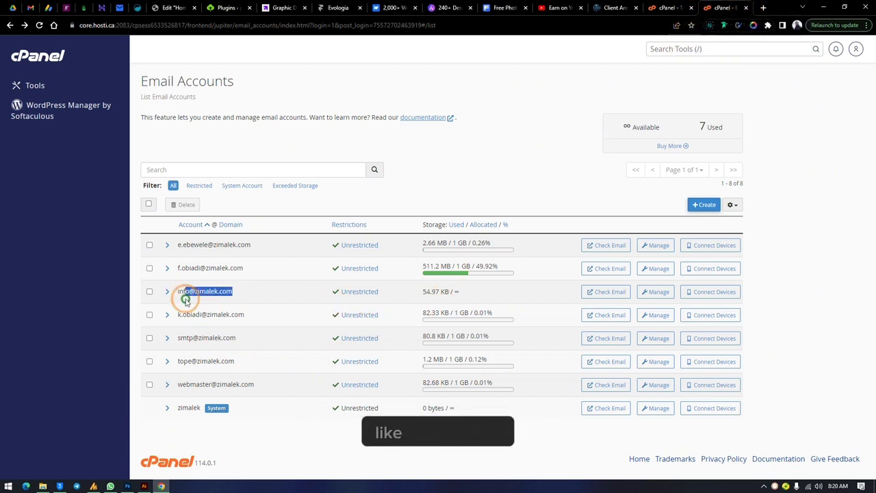
pyautogui.rightClick(179, 294)
pyautogui.click(198, 299)
pyautogui.click(669, 7)
pyautogui.click(612, 8)
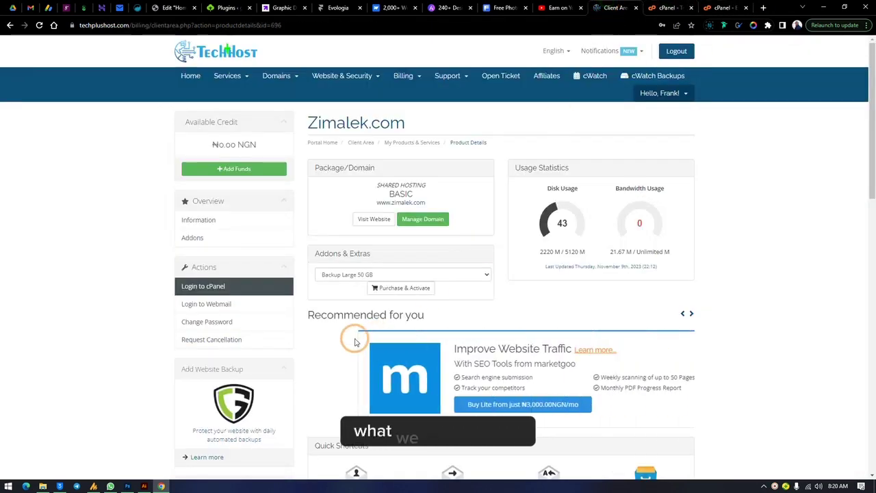
pyautogui.scroll(-2, 278, 235)
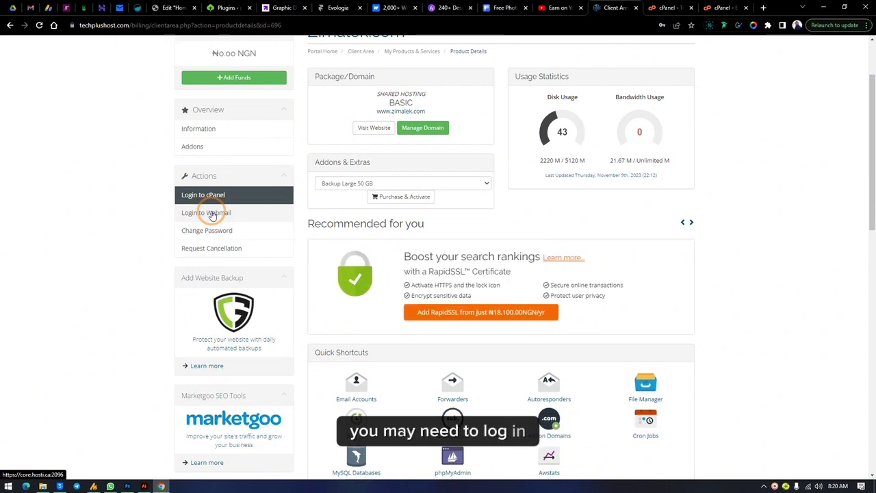
# Step: Try the client area's webmail login, then close it and return to cPanel
pyautogui.click(213, 214)
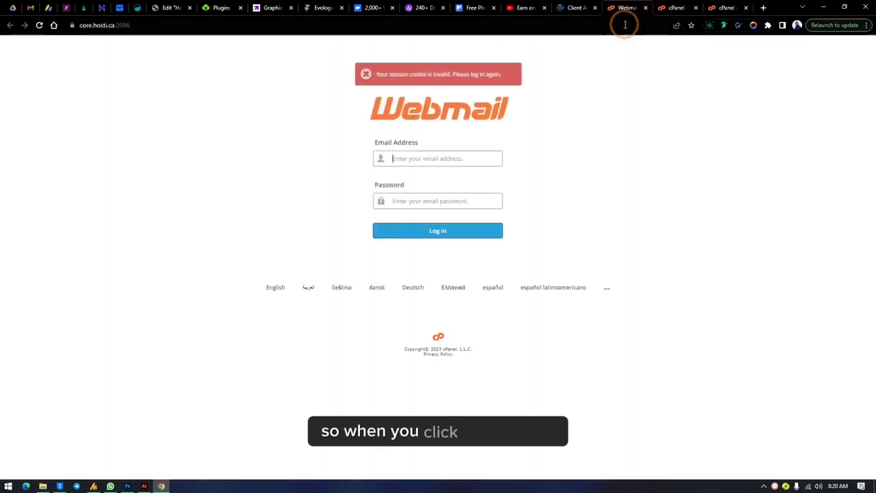
pyautogui.click(407, 158)
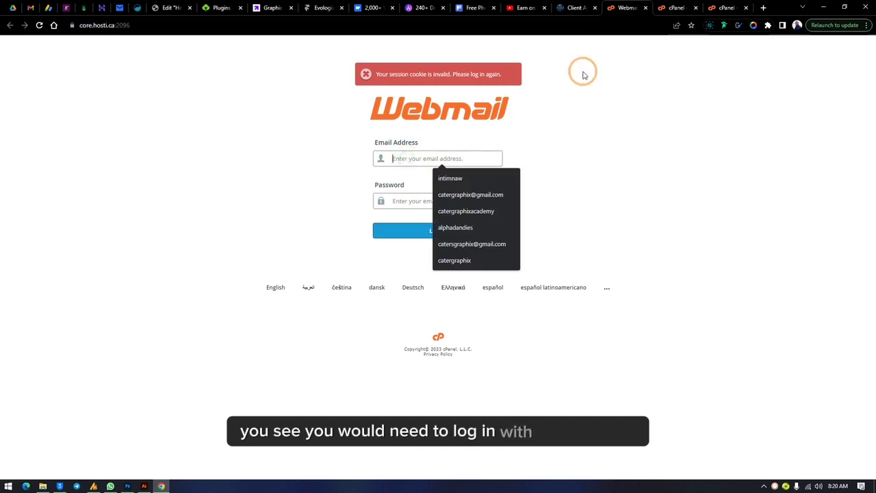
pyautogui.click(645, 8)
pyautogui.click(577, 7)
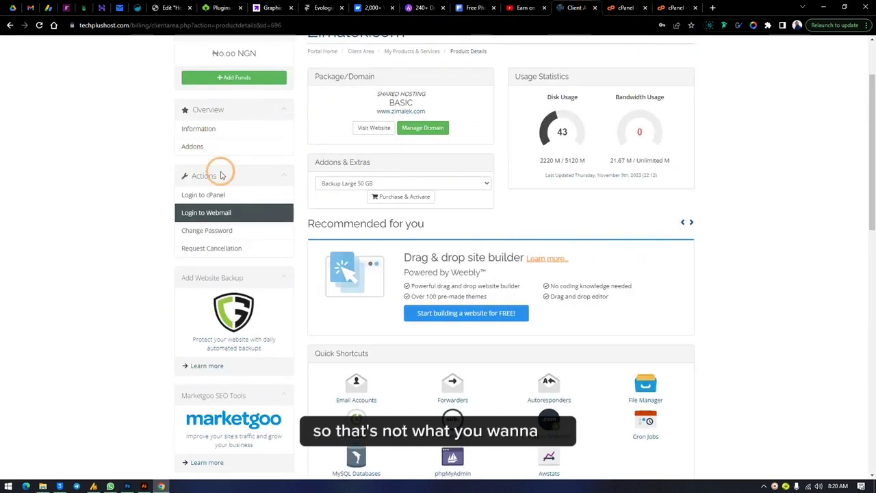
pyautogui.click(723, 7)
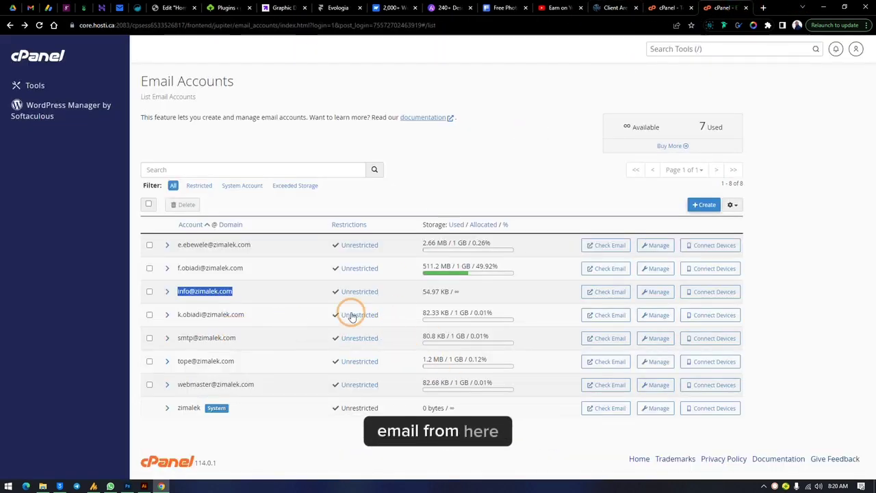
# Step: Use Check Email on the info mailbox to start Roundcube webmail, then close the duplicate tab
pyautogui.click(596, 293)
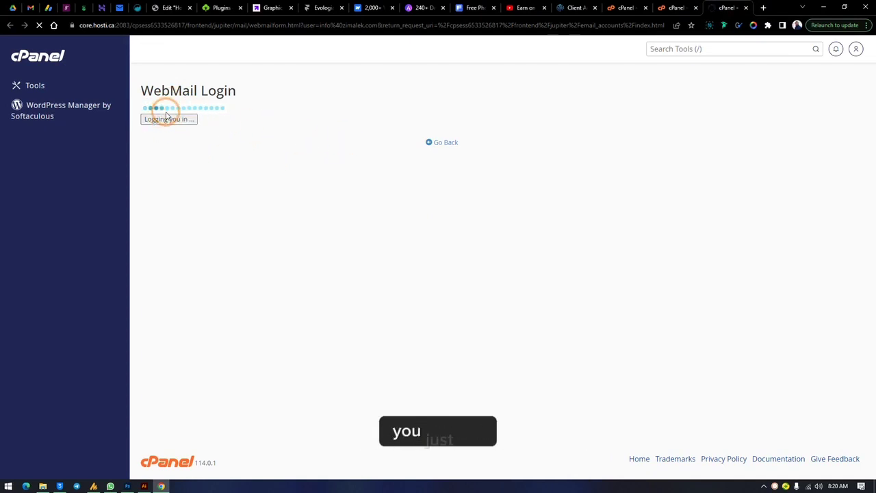
pyautogui.click(669, 5)
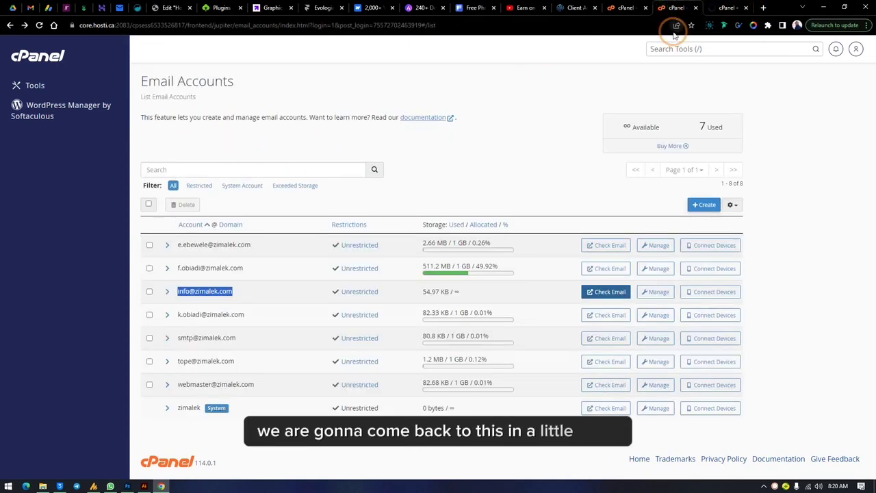
pyautogui.click(695, 8)
# Step: Go back to the cPanel Tools page and scroll down to the Software section
pyautogui.click(644, 8)
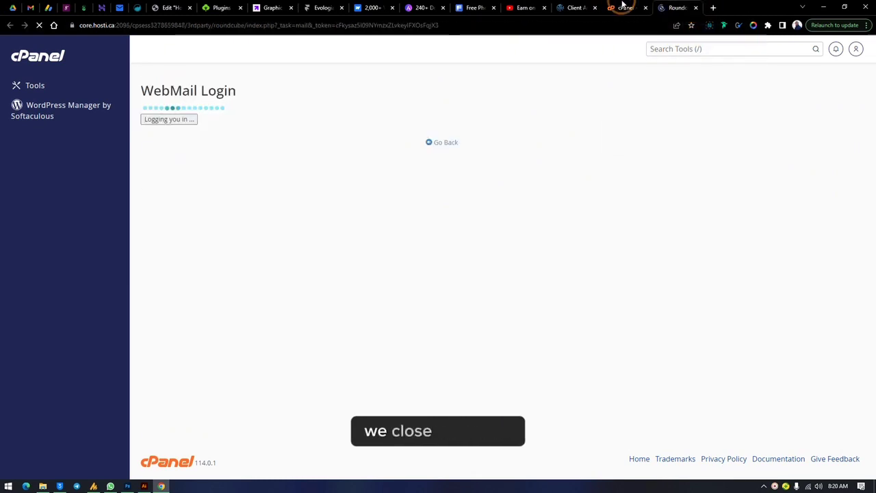
pyautogui.click(618, 7)
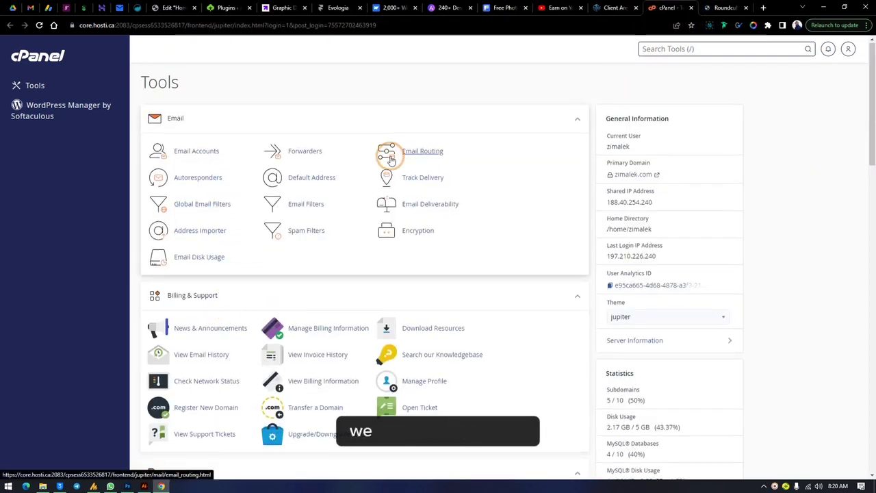
pyautogui.scroll(-3, 396, 177)
pyautogui.scroll(3, 393, 175)
pyautogui.click(395, 178)
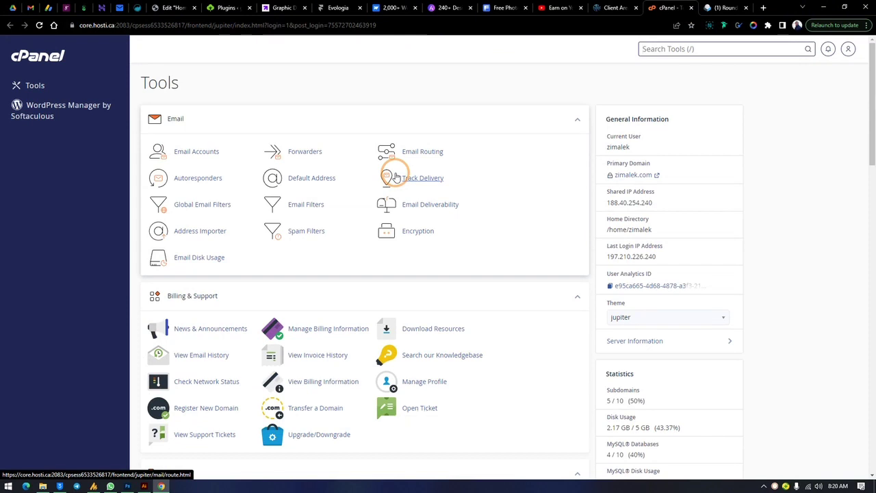
pyautogui.scroll(-1, 391, 172)
pyautogui.scroll(-3, 356, 207)
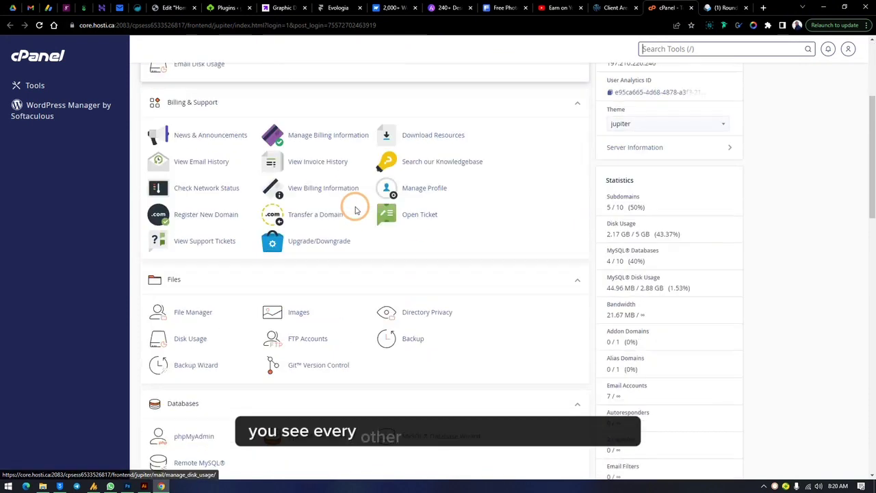
pyautogui.scroll(-1, 585, 261)
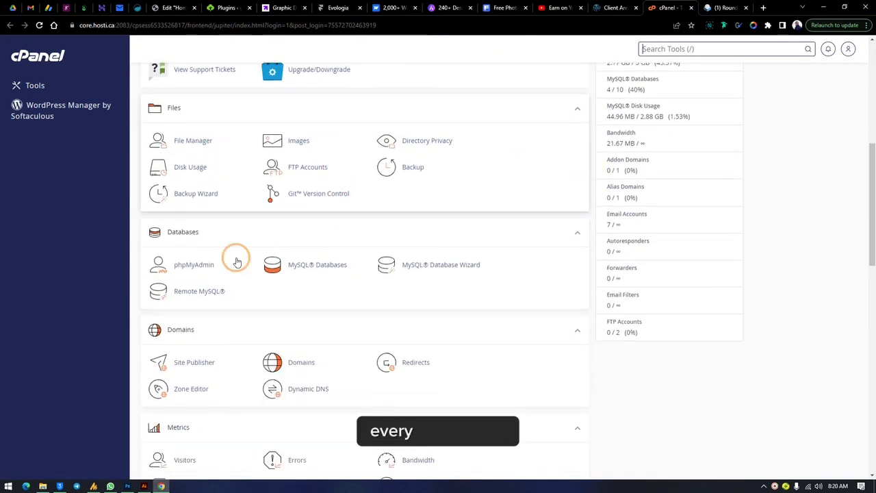
pyautogui.scroll(-1, 236, 273)
pyautogui.scroll(-1, 238, 290)
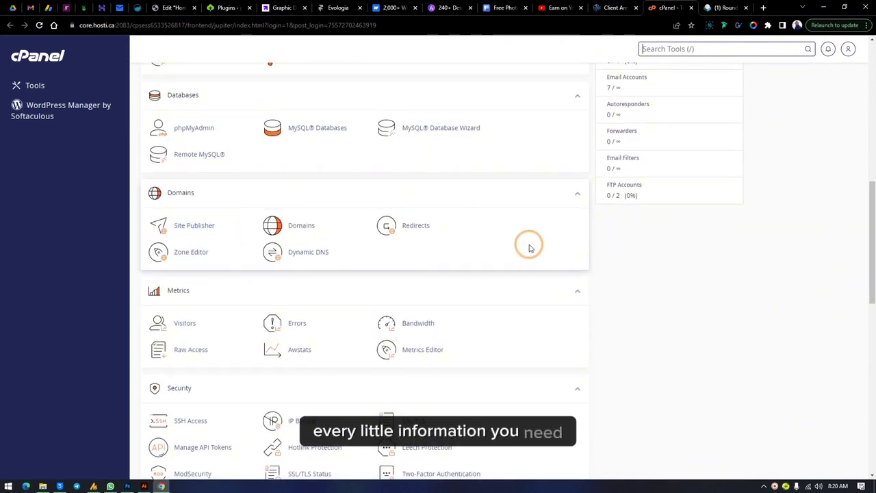
pyautogui.scroll(-5, 526, 256)
pyautogui.scroll(-1, 526, 256)
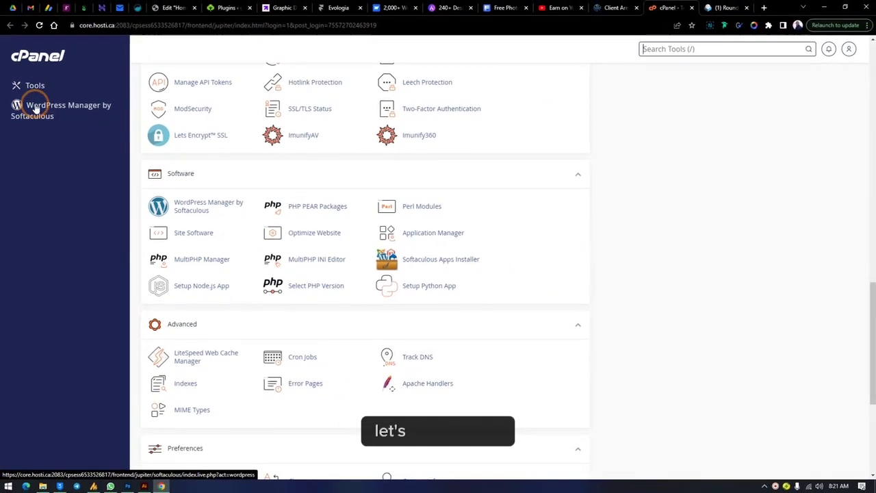
pyautogui.click(27, 49)
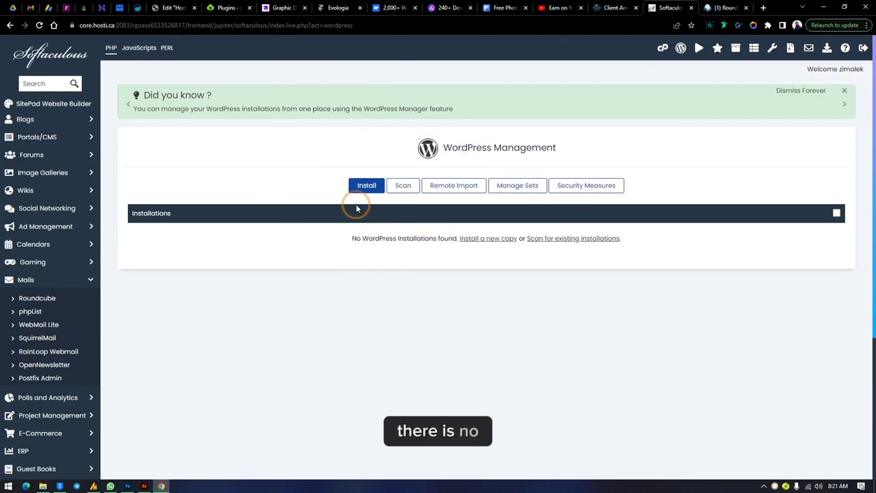
pyautogui.click(373, 190)
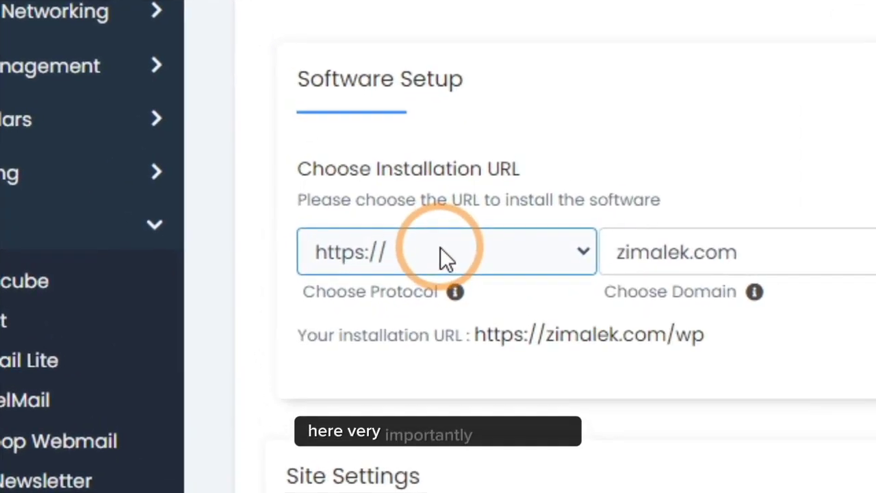
pyautogui.click(186, 289)
pyautogui.click(168, 294)
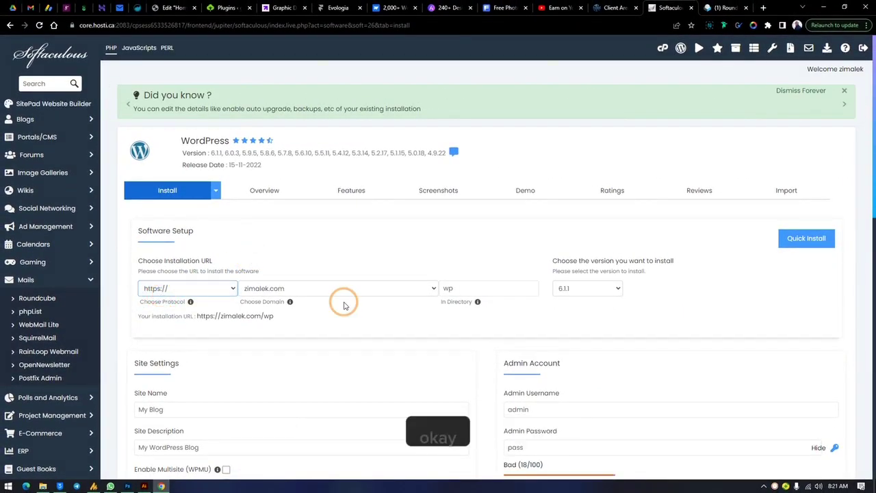
pyautogui.click(459, 288)
pyautogui.moveTo(458, 288); pyautogui.dragTo(423, 291)
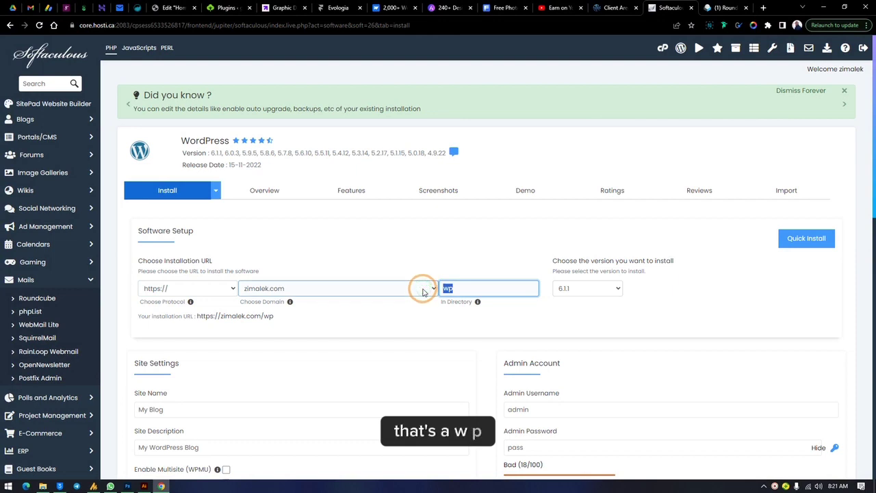
pyautogui.press('BackSpace')
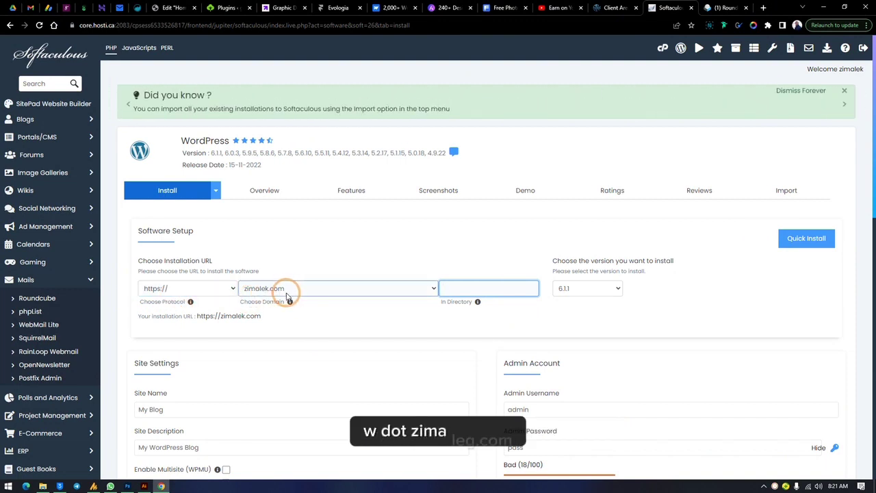
pyautogui.scroll(-2, 566, 268)
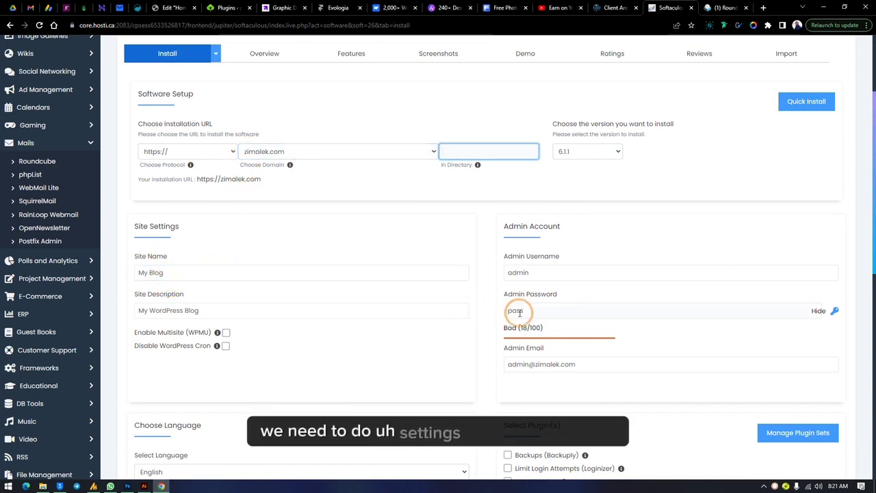
# Step: Paste the info mailbox as admin email and enter a new strong admin password
pyautogui.moveTo(583, 366); pyautogui.dragTo(471, 368)
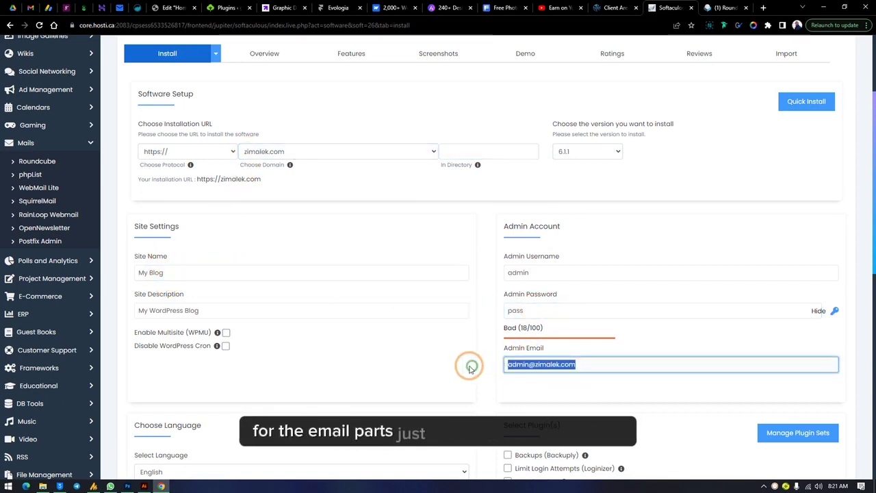
pyautogui.hotkey('ctrl', 'v')
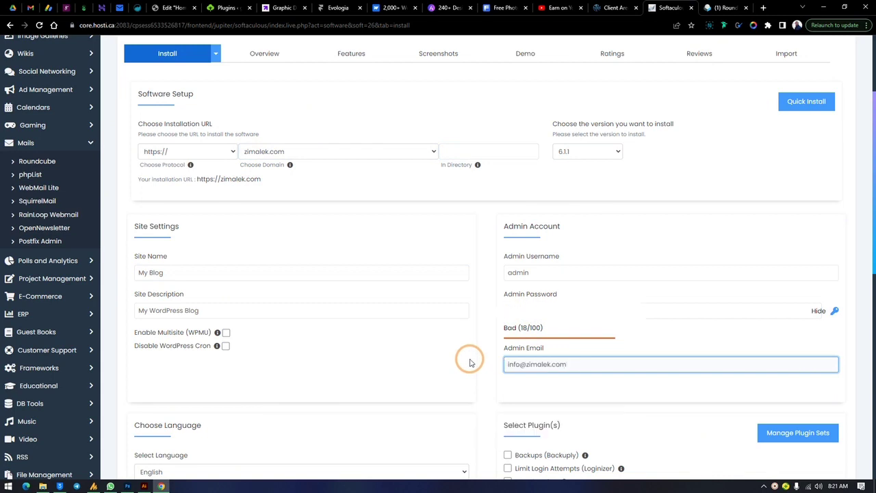
pyautogui.moveTo(550, 312); pyautogui.dragTo(471, 317)
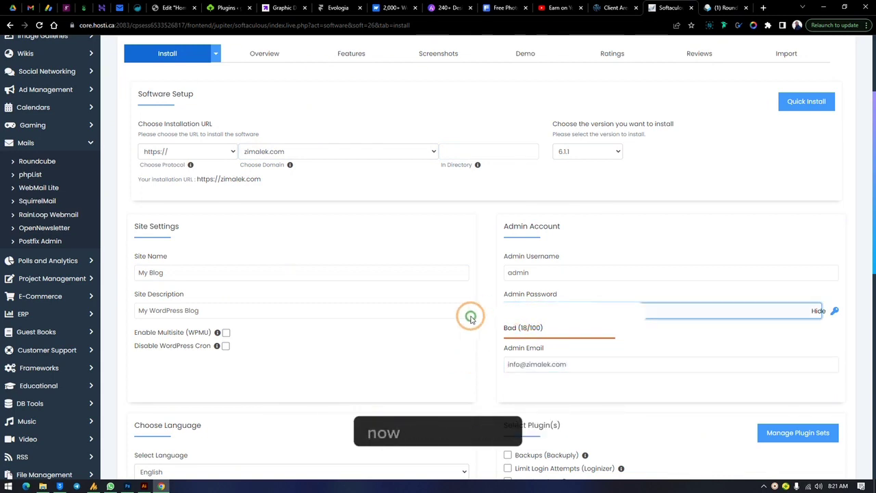
pyautogui.press('BackSpace')
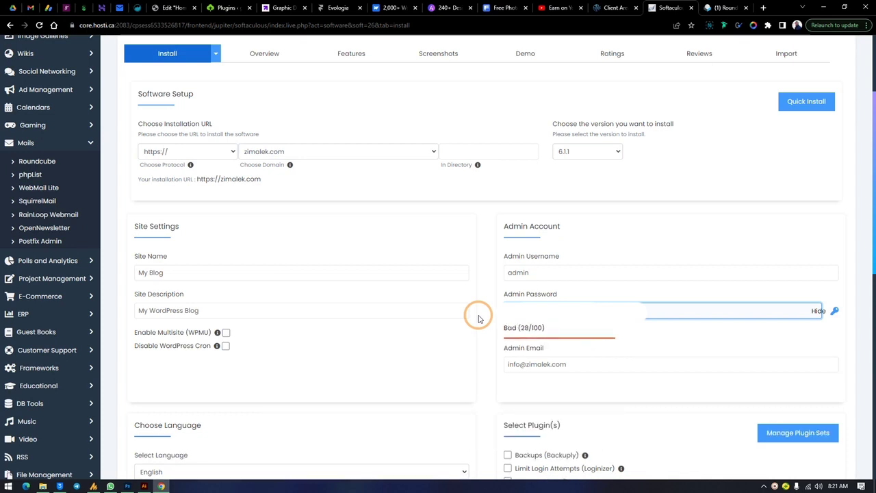
pyautogui.write('*')
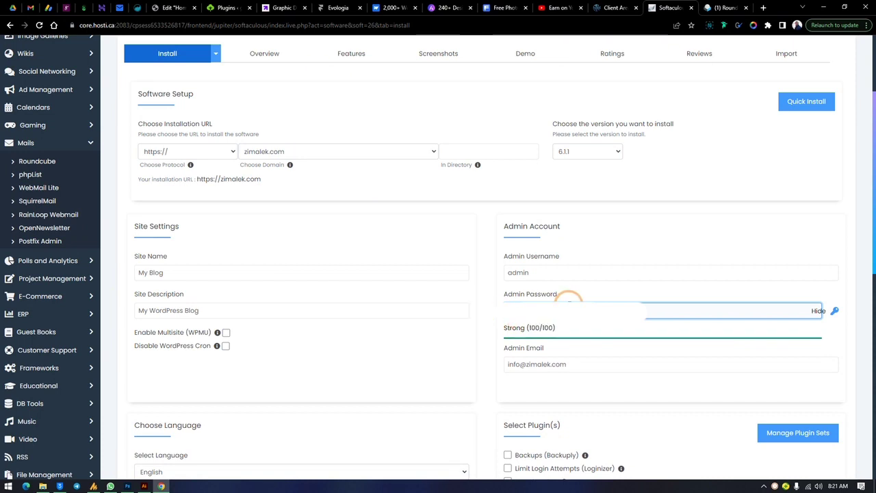
# Step: Make the site email address the admin username and set the Site Name to 'zimalek'
pyautogui.doubleClick(553, 273)
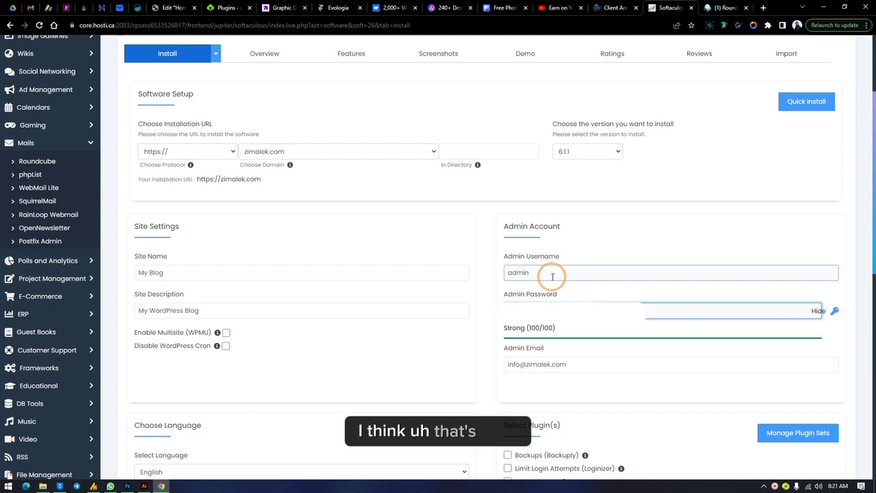
pyautogui.hotkey('ctrl', 'v')
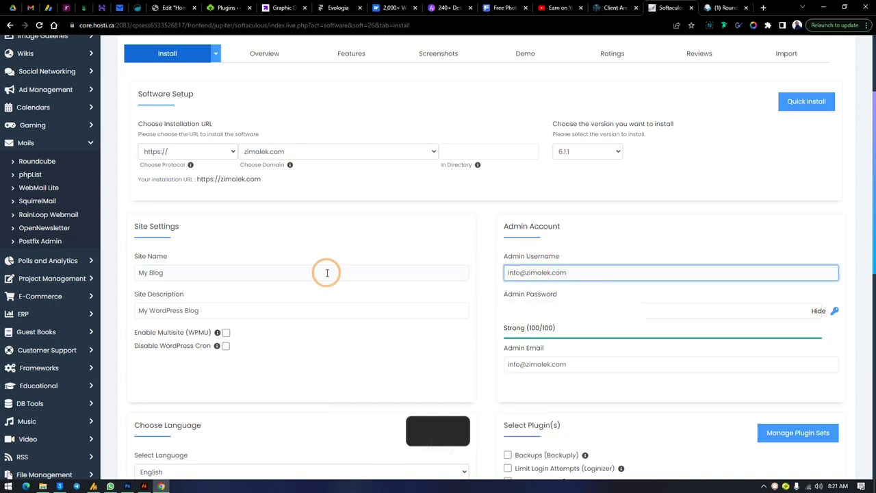
pyautogui.tripleClick(174, 273)
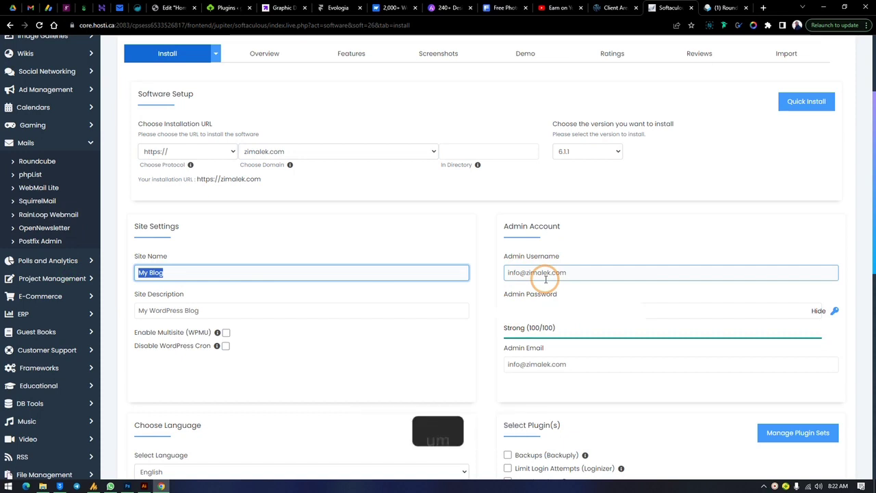
pyautogui.hotkey('ctrl', 'v')
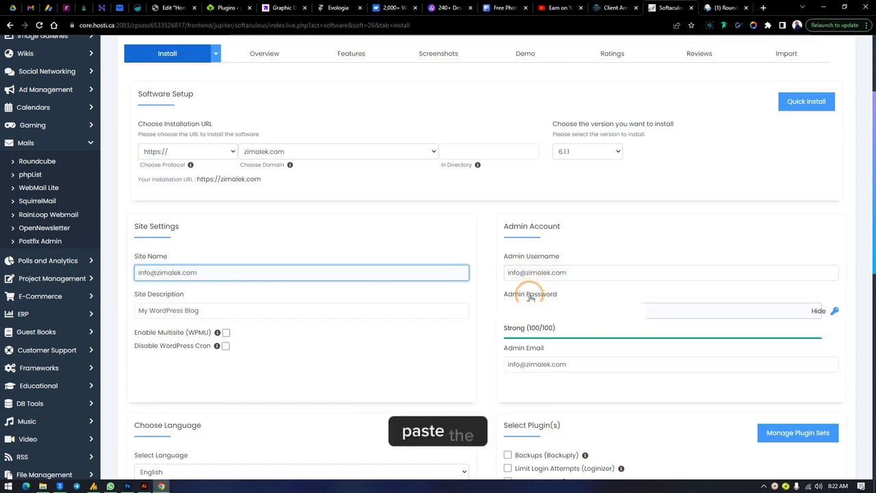
pyautogui.press('BackSpace')
pyautogui.press('BackSpace')
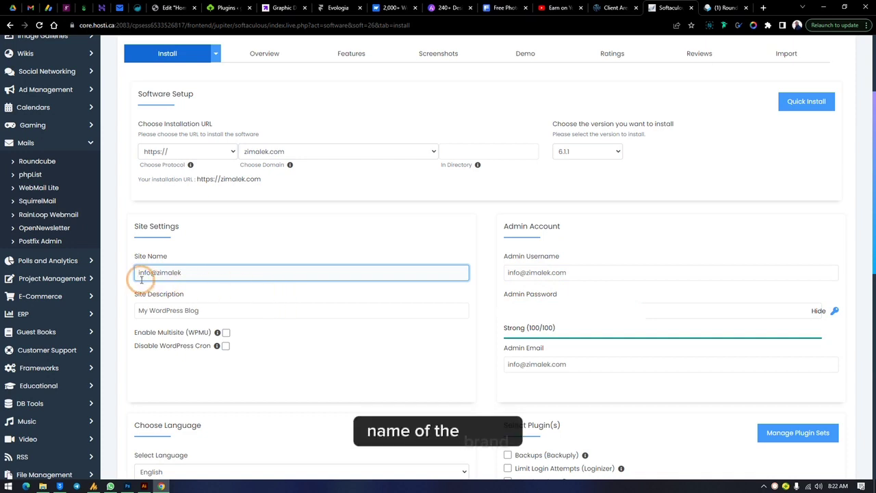
pyautogui.moveTo(158, 272); pyautogui.dragTo(79, 274)
pyautogui.press('BackSpace')
# Step: Set the Site Description to 'zimalek' and hide the admin password
pyautogui.click(162, 309)
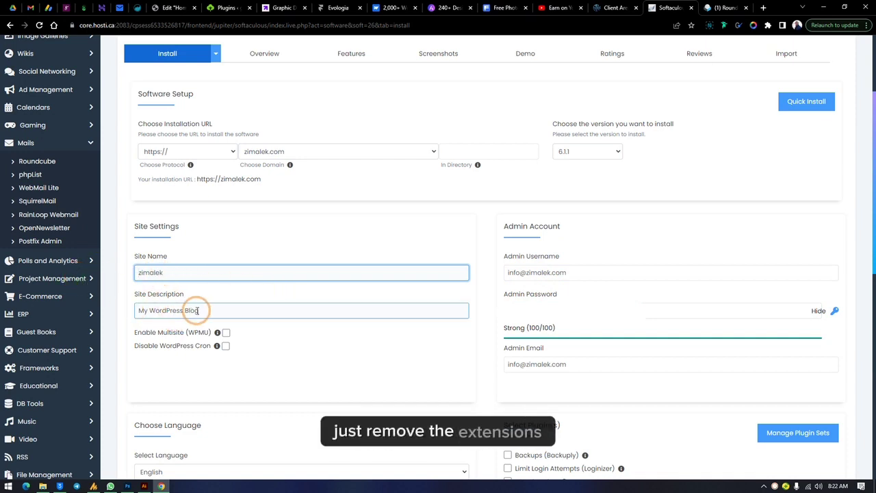
pyautogui.moveTo(206, 310); pyautogui.dragTo(72, 304)
pyautogui.hotkey('ctrl', 'v')
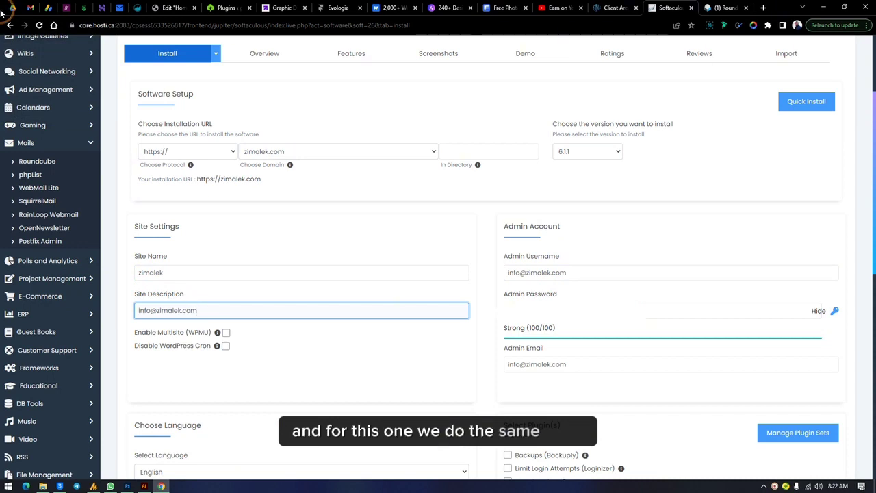
pyautogui.press('BackSpace')
pyautogui.press('BackSpace')
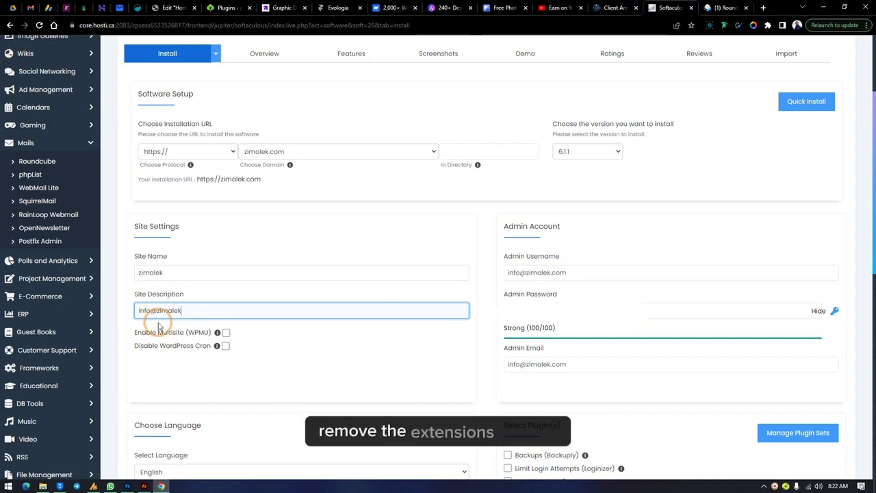
pyautogui.press('BackSpace')
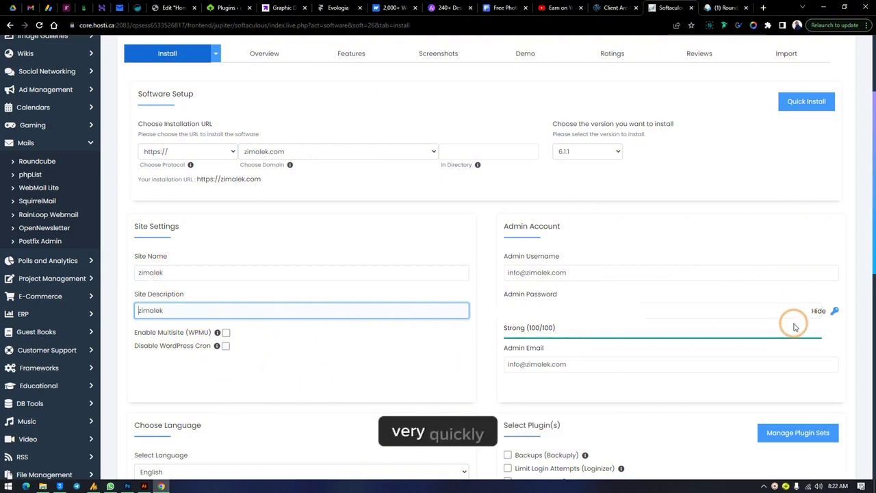
pyautogui.click(817, 311)
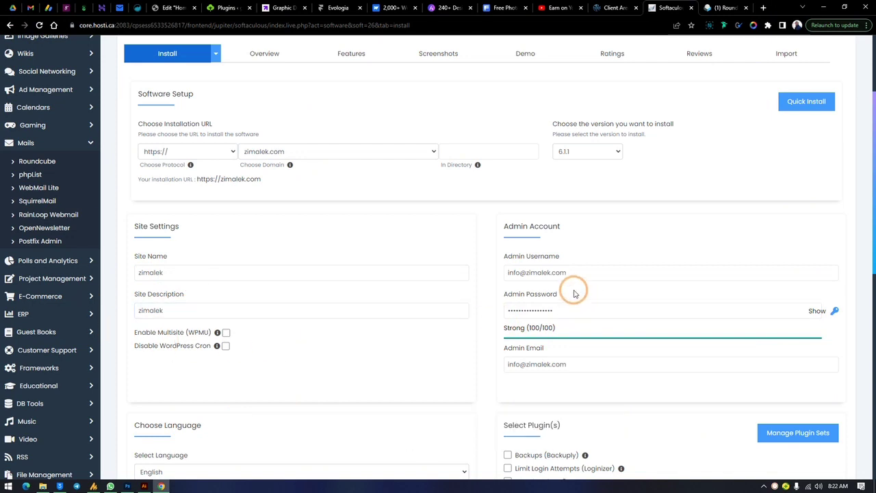
# Step: Leave Advanced Options at their defaults and paste the address for emailing installation details
pyautogui.scroll(1, 614, 280)
pyautogui.scroll(-2, 612, 279)
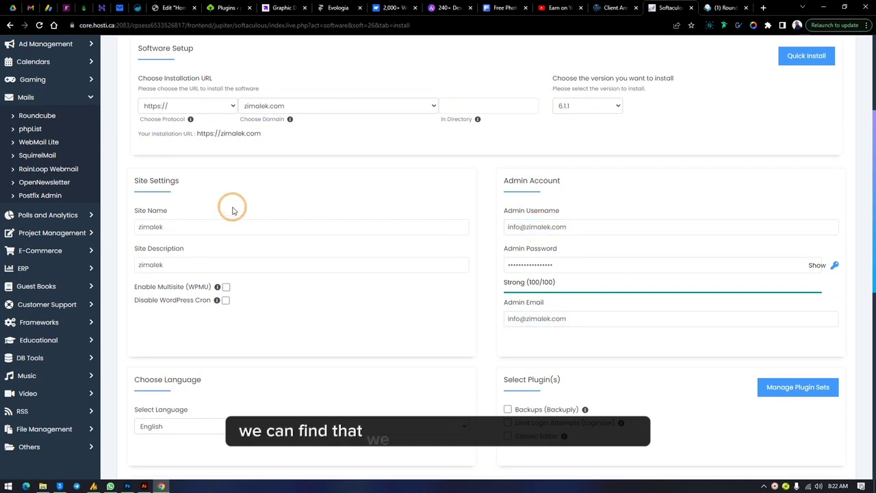
pyautogui.scroll(-3, 389, 294)
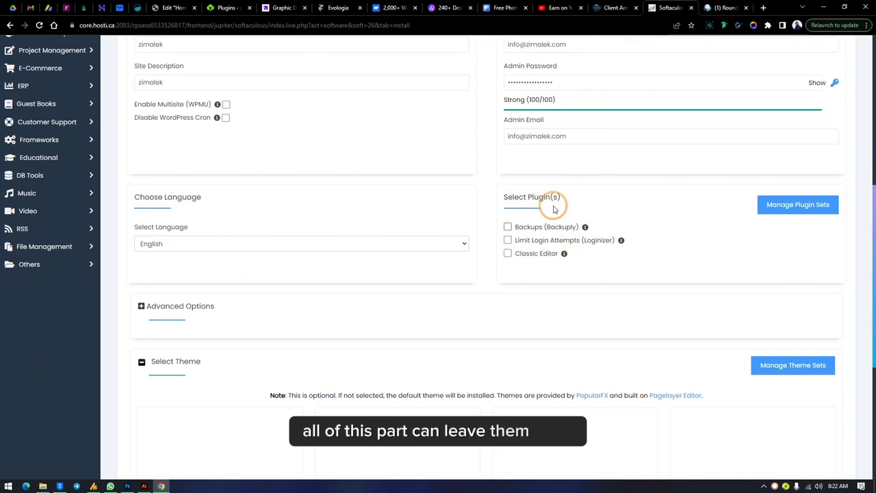
pyautogui.scroll(-2, 676, 220)
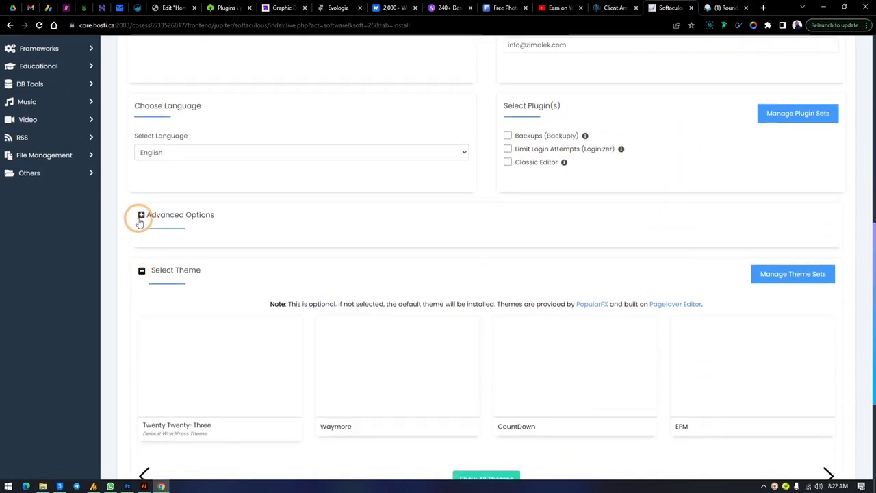
pyautogui.click(140, 216)
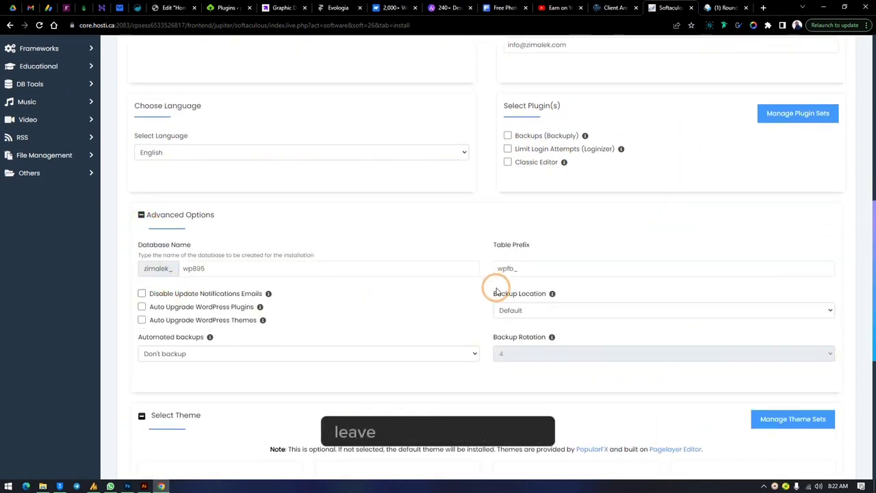
pyautogui.scroll(-2, 135, 149)
pyautogui.click(140, 126)
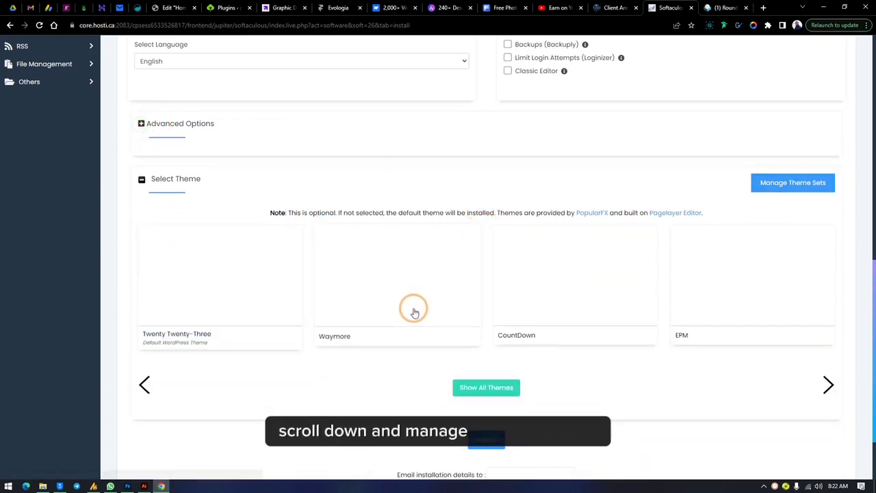
pyautogui.scroll(-1, 414, 308)
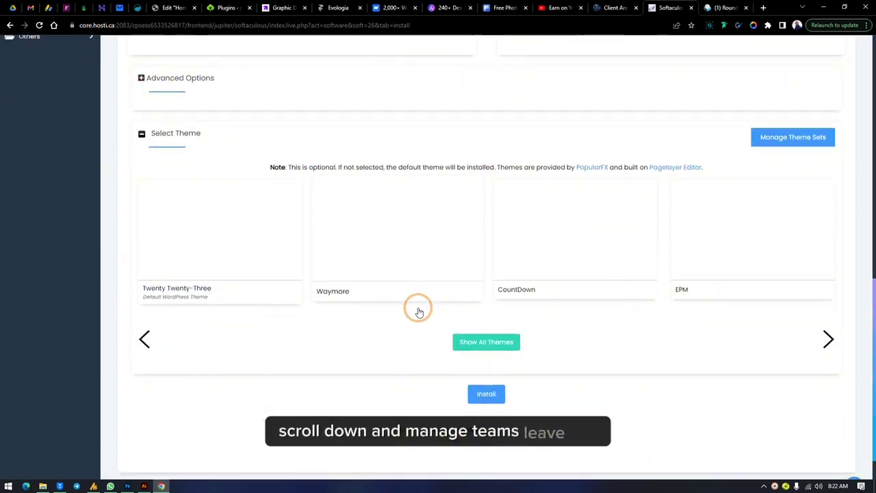
pyautogui.click(504, 430)
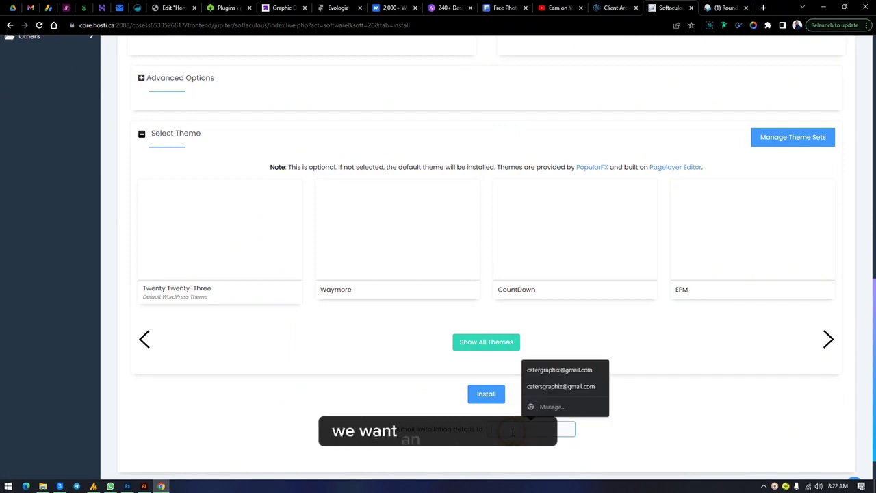
pyautogui.hotkey('ctrl', 'v')
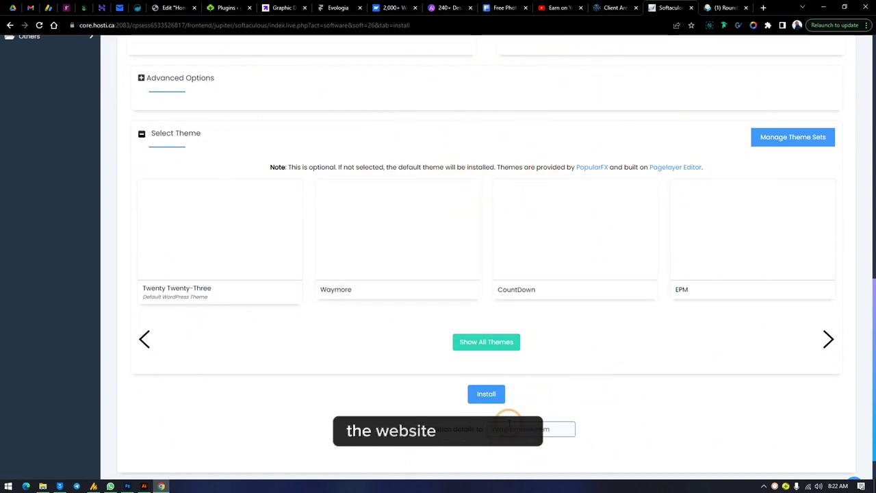
pyautogui.click(486, 394)
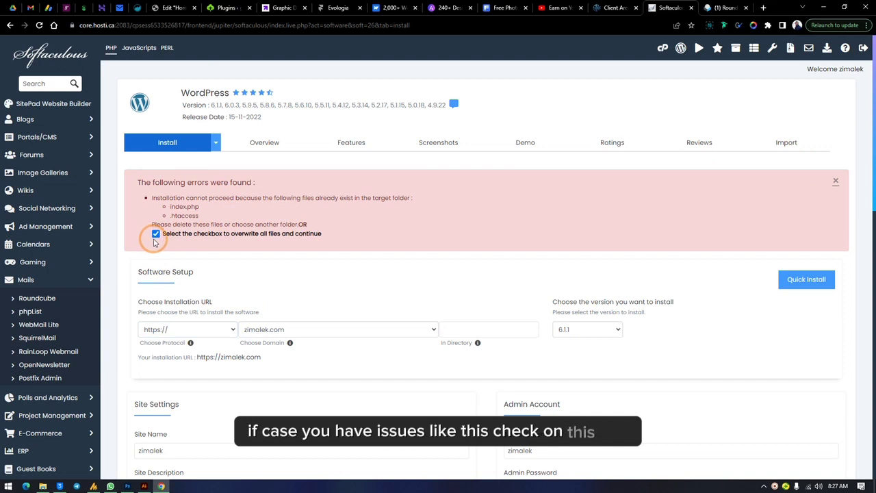
pyautogui.click(278, 234)
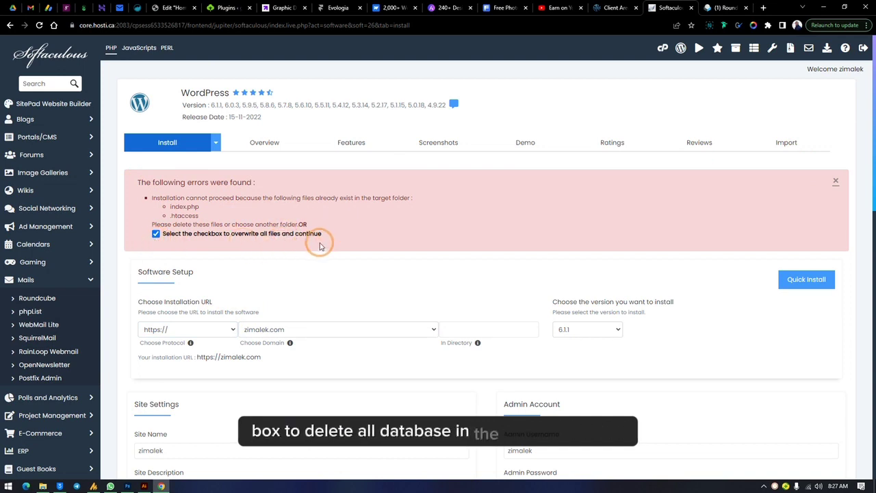
pyautogui.scroll(-12, 320, 245)
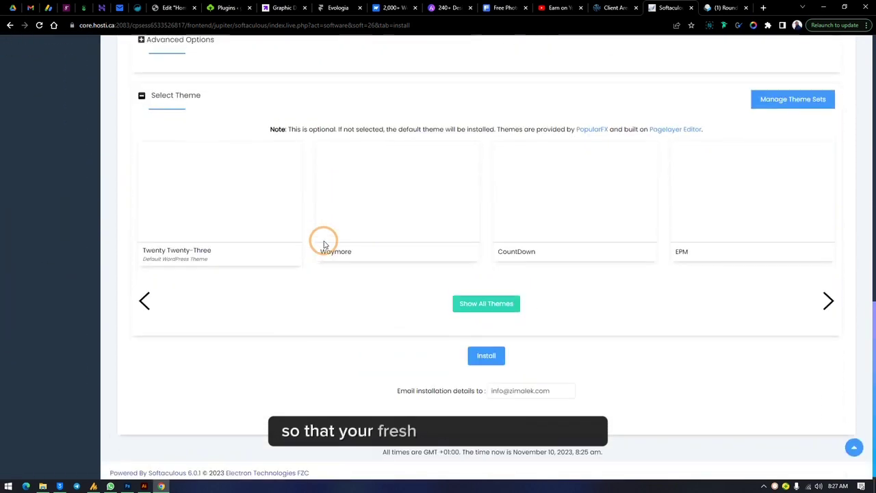
pyautogui.scroll(1, 390, 308)
pyautogui.click(487, 395)
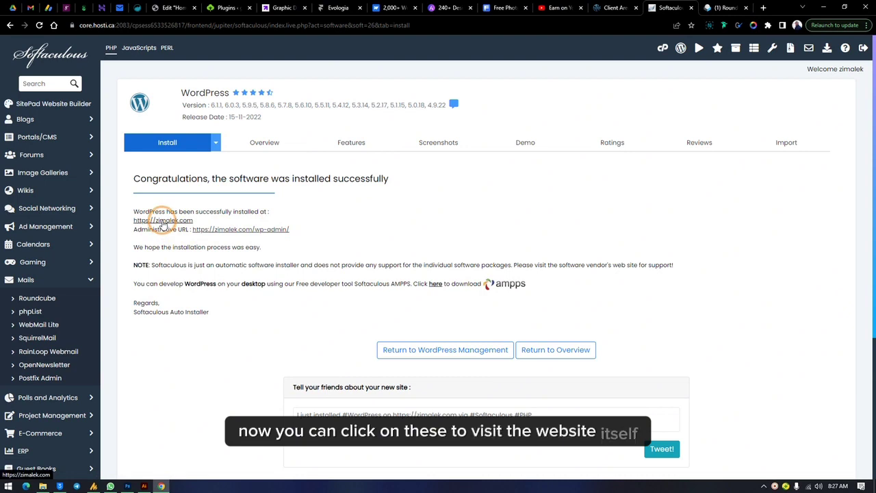
pyautogui.rightClick(163, 222)
pyautogui.click(183, 227)
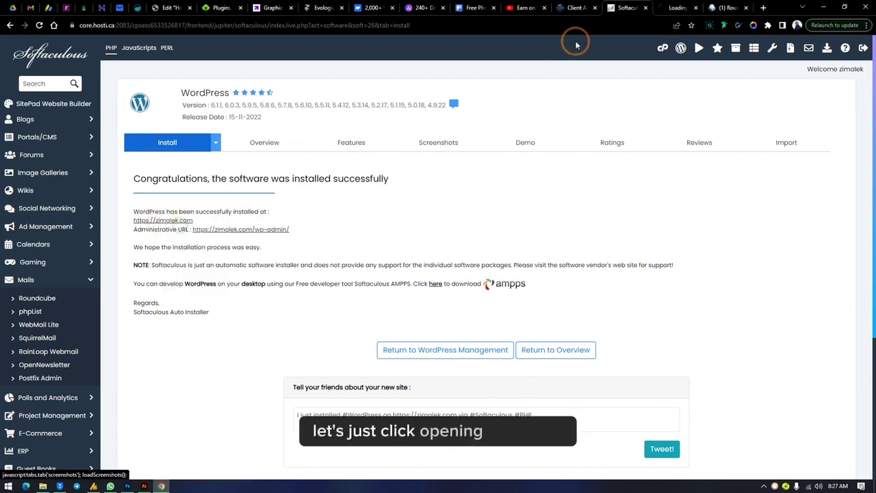
# Step: Refresh the Roundcube inbox, read 'New Installation of WordPress', then view the zimalek.com homepage
pyautogui.click(727, 8)
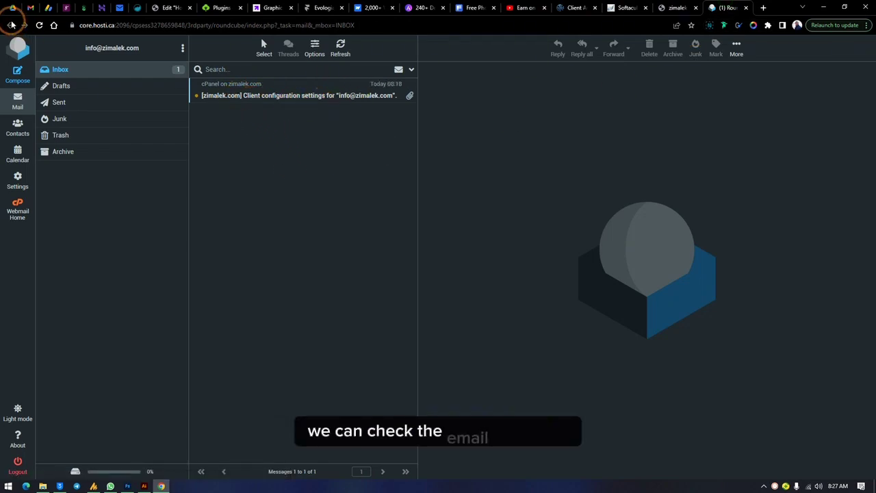
pyautogui.click(39, 25)
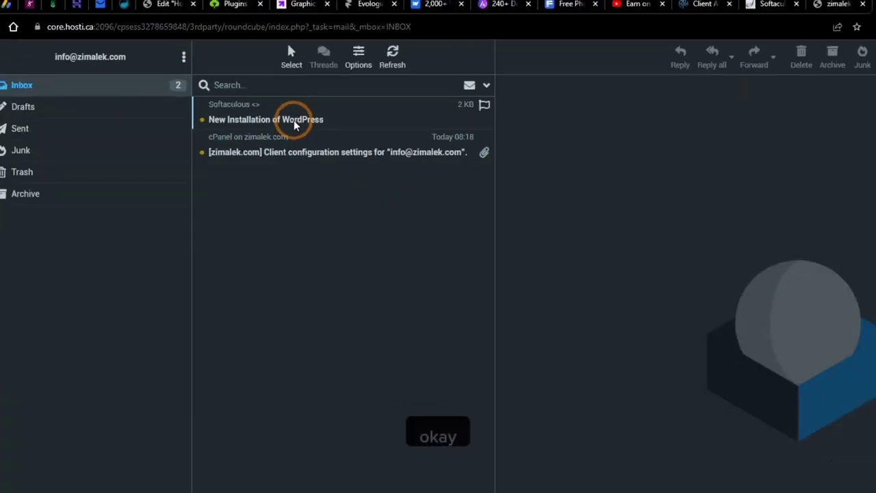
pyautogui.click(296, 125)
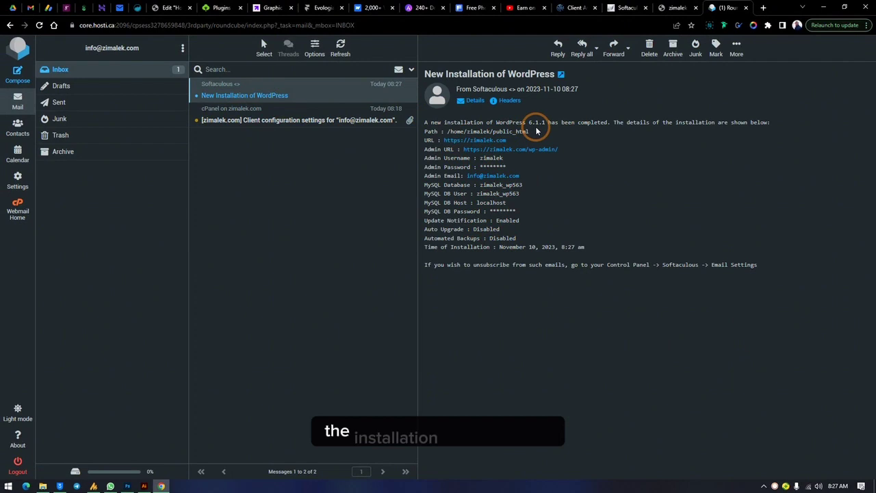
pyautogui.click(672, 7)
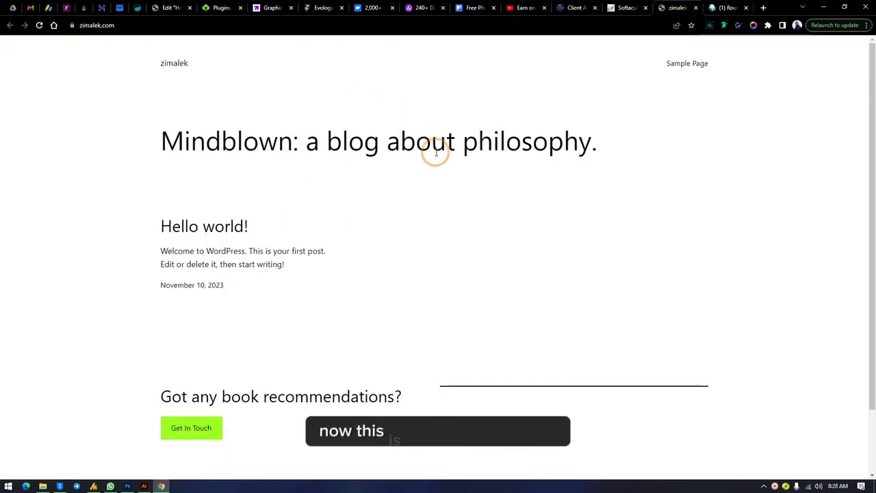
# Step: Open the zimalek.com/wp-admin dashboard from the Softaculous success page and view it
pyautogui.click(613, 8)
pyautogui.click(672, 7)
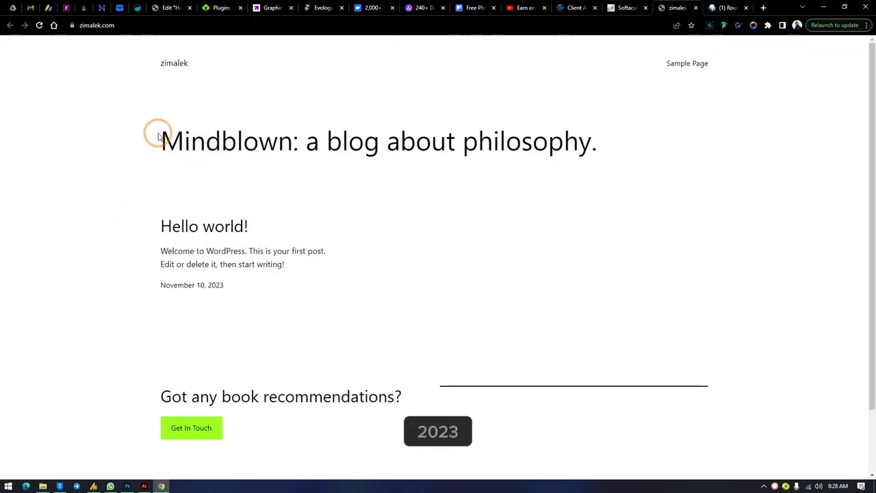
pyautogui.click(614, 7)
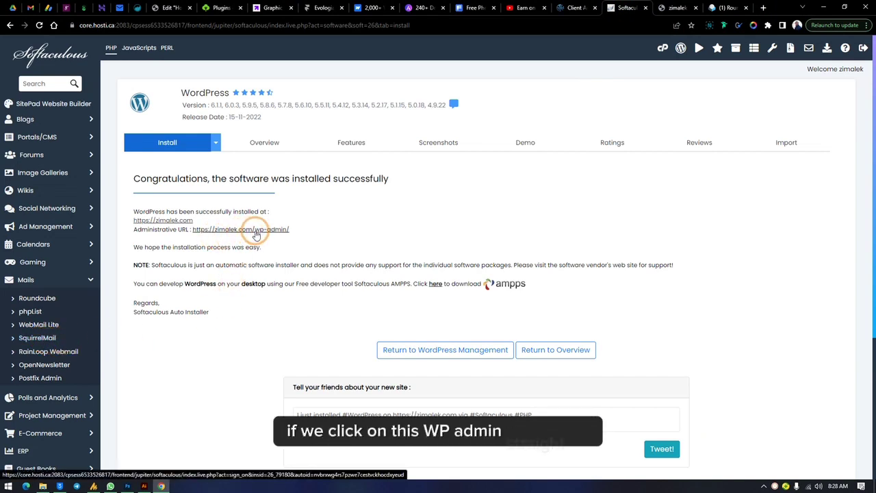
pyautogui.click(256, 233)
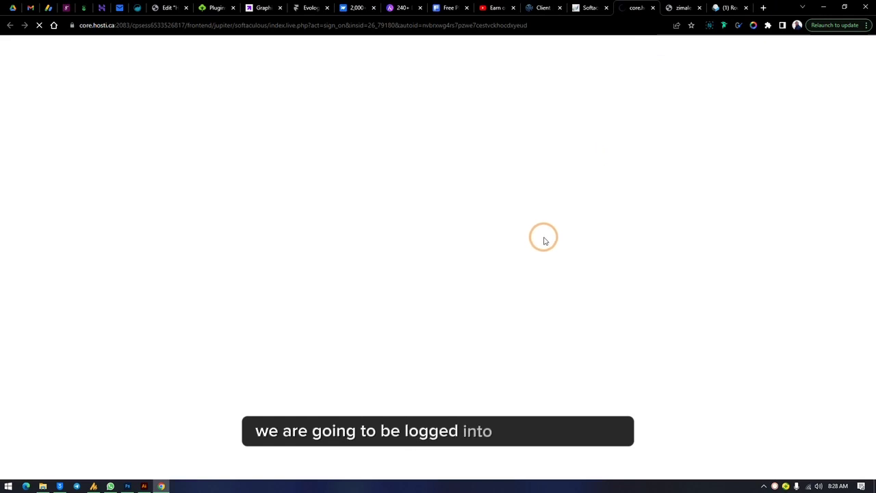
pyautogui.click(589, 7)
pyautogui.scroll(-2, 487, 301)
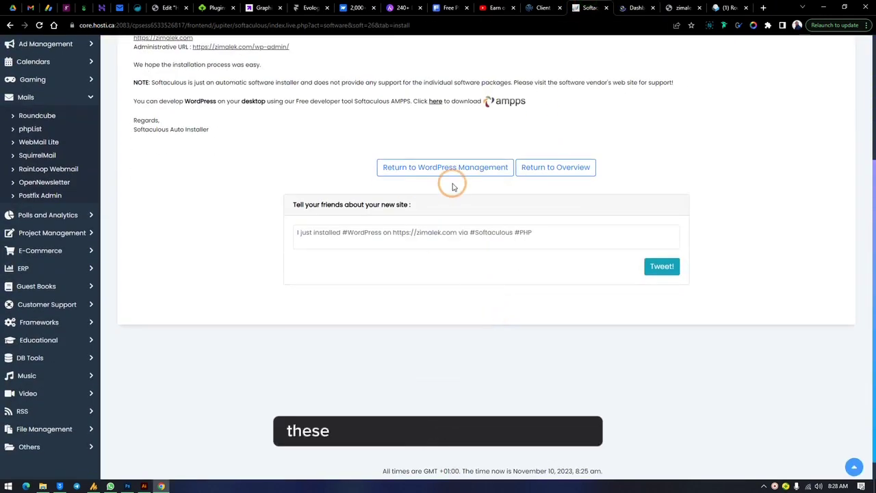
pyautogui.scroll(1, 450, 273)
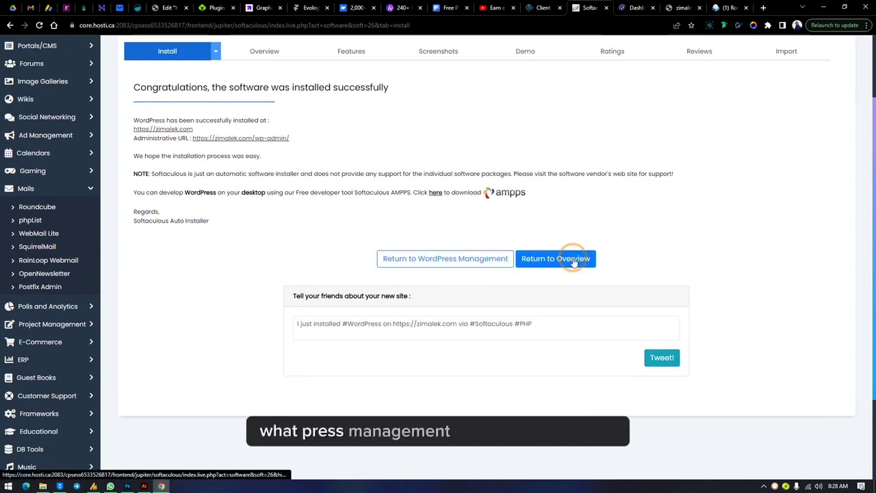
pyautogui.hotkey('ctrl', 'Tab')
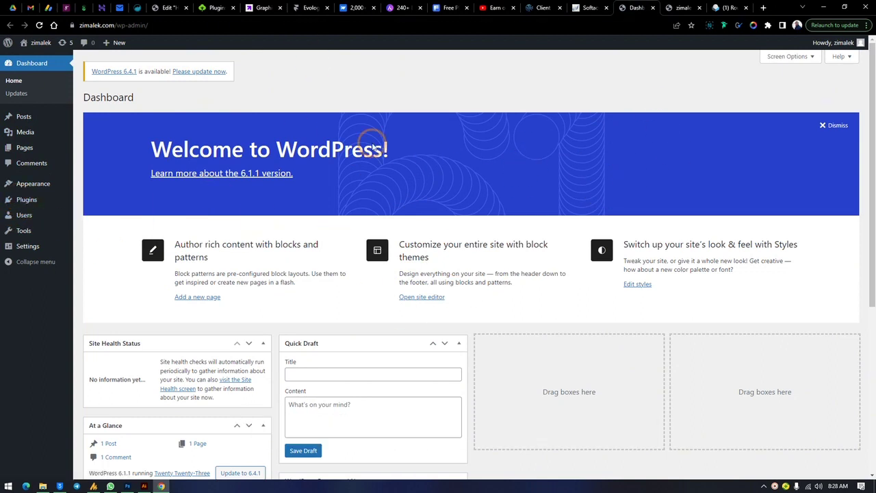
pyautogui.click(134, 8)
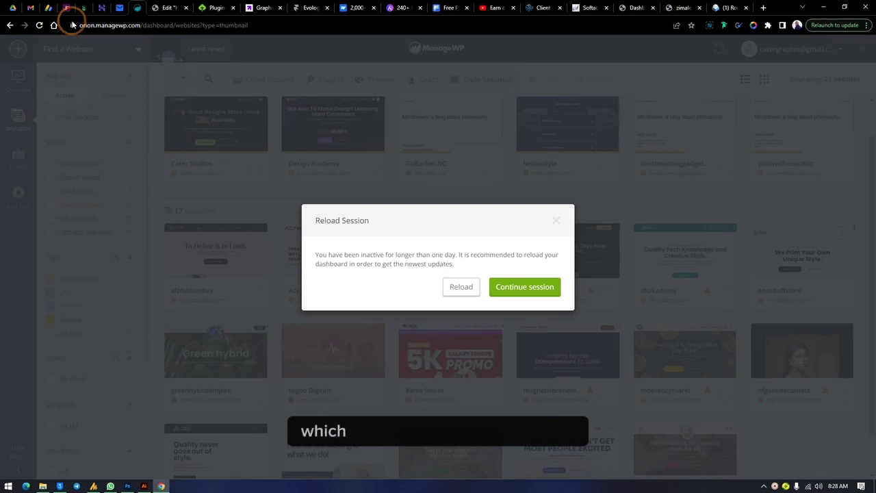
# Step: Choose Continue session in ManageWP and look over the 23-website dashboard
pyautogui.moveTo(518, 288); pyautogui.dragTo(104, 71)
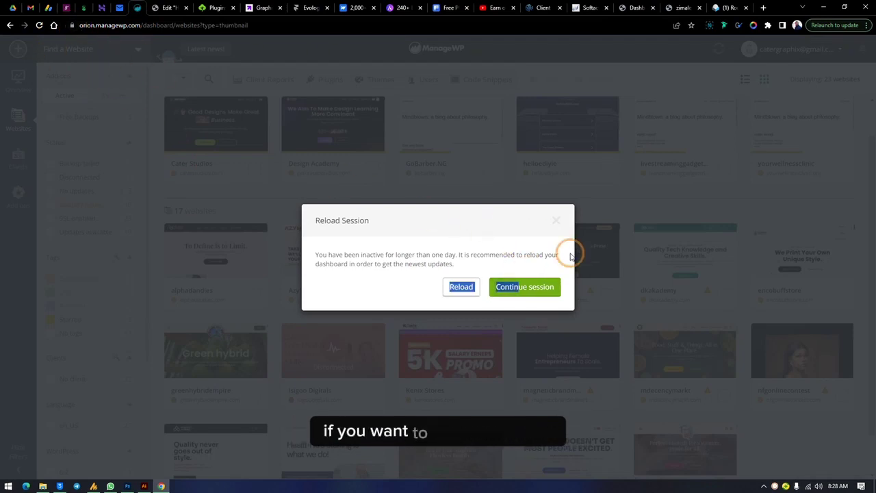
pyautogui.click(532, 288)
pyautogui.click(102, 38)
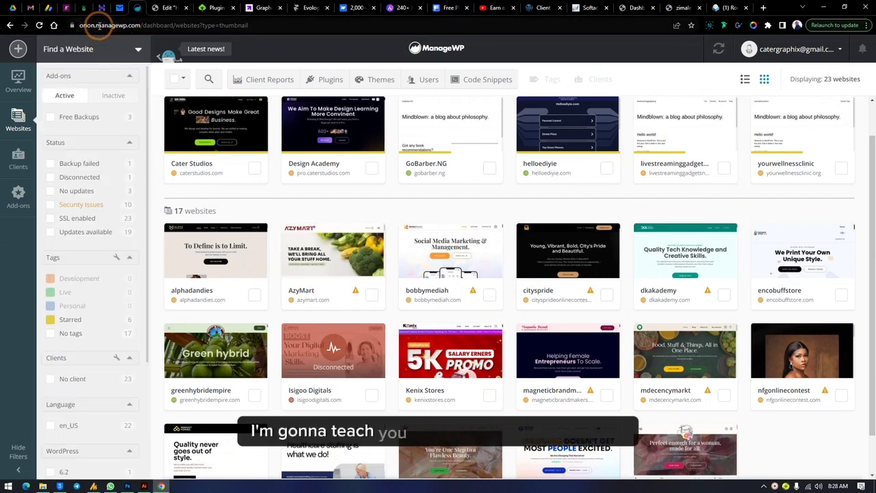
pyautogui.scroll(1, 328, 131)
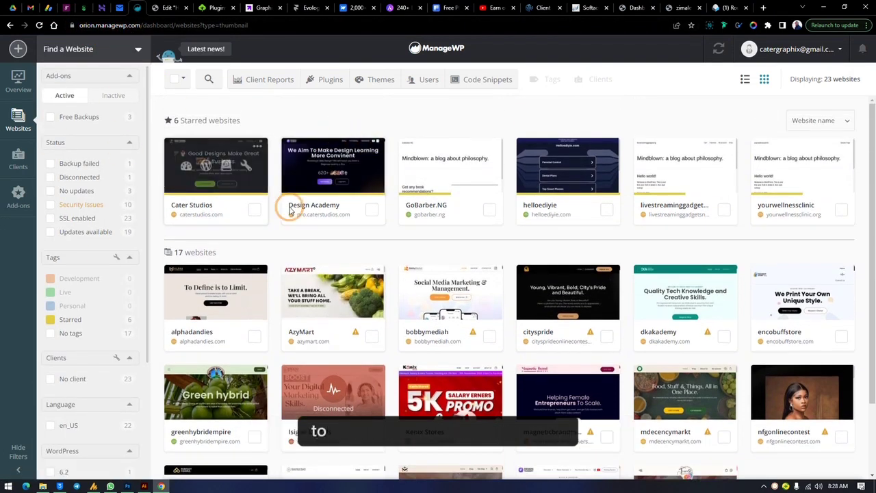
pyautogui.scroll(-2, 633, 221)
pyautogui.scroll(2, 634, 212)
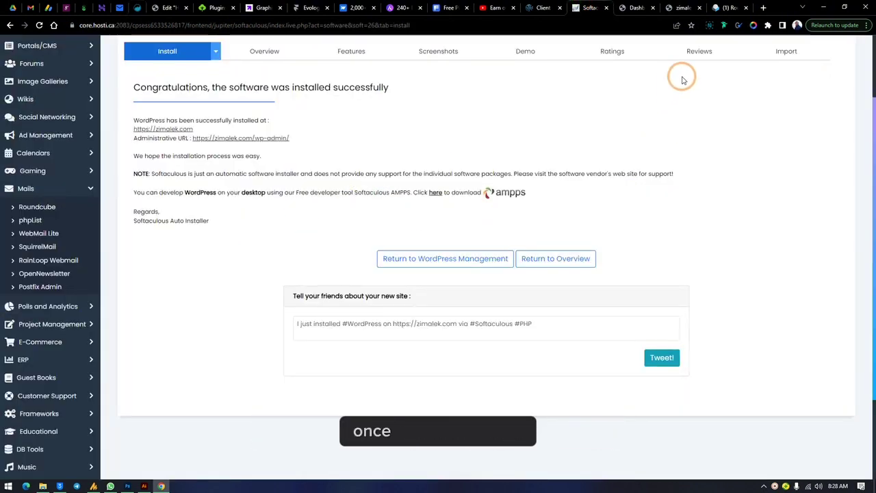
pyautogui.click(679, 8)
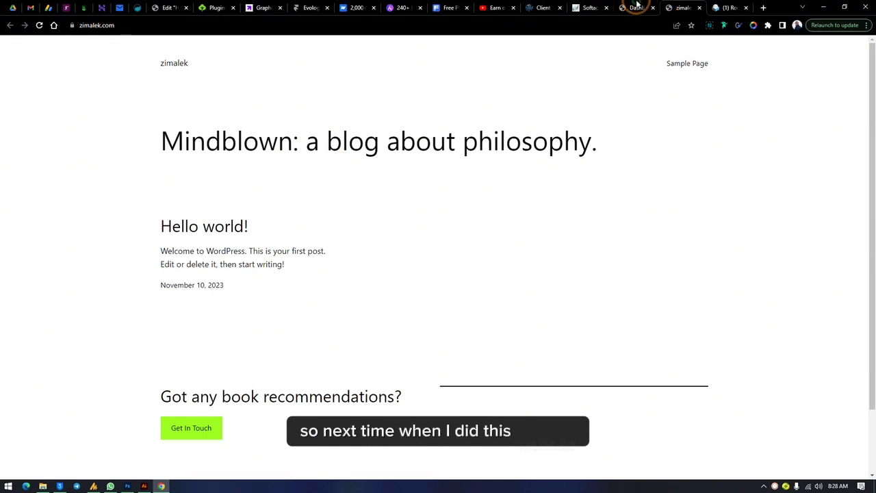
pyautogui.click(636, 7)
pyautogui.click(575, 7)
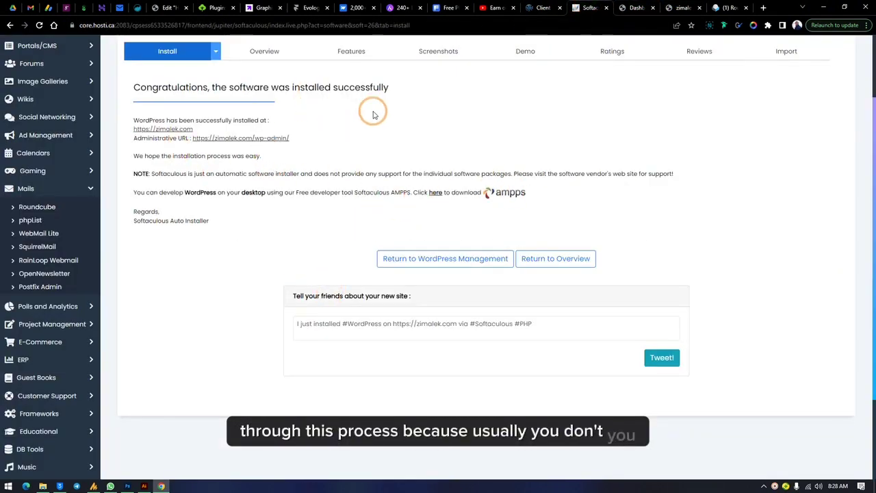
pyautogui.click(543, 7)
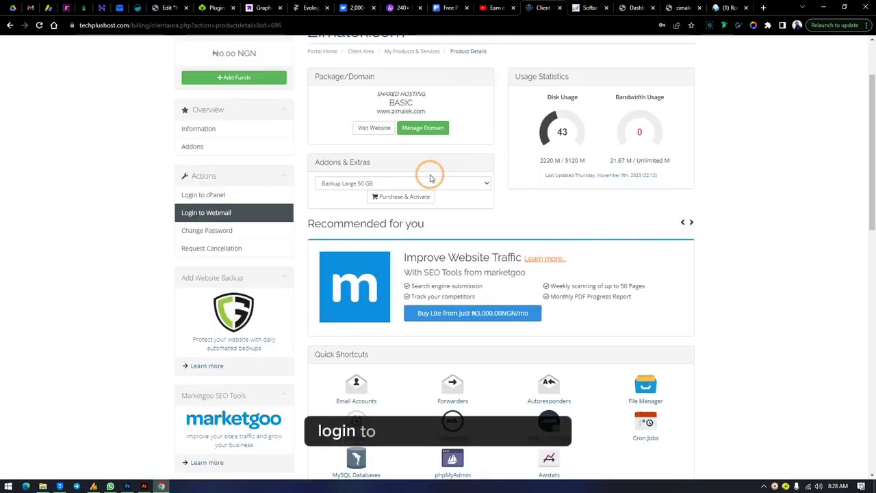
pyautogui.scroll(2, 430, 168)
pyautogui.scroll(-2, 401, 391)
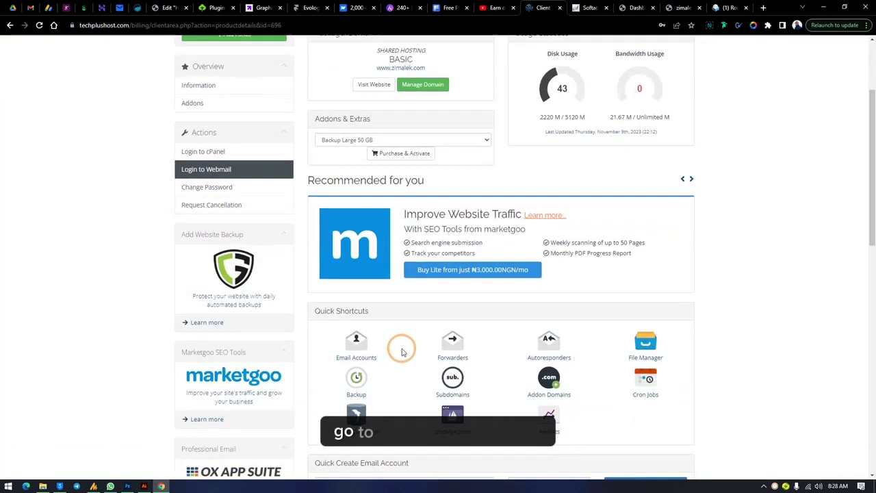
pyautogui.hotkey('ctrl', 'Tab')
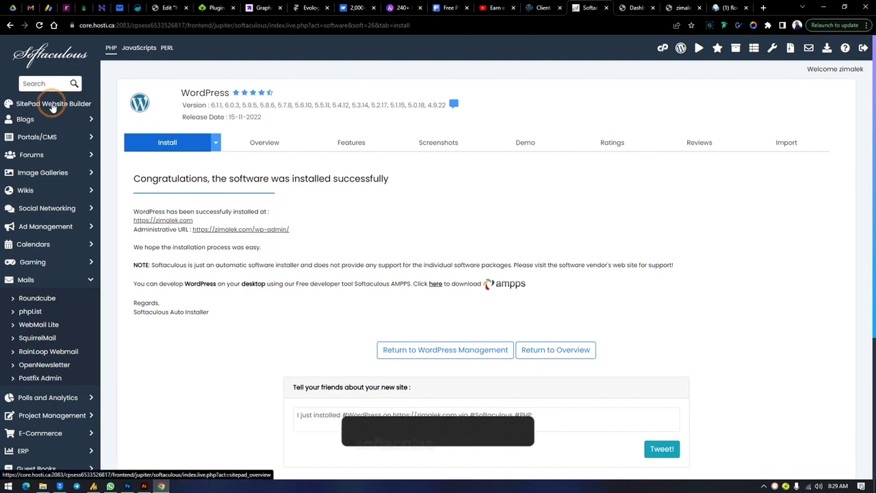
# Step: Return to the Softaculous WordPress overview and find zimalek.com (6.1.1) under Current Installations
pyautogui.click(52, 58)
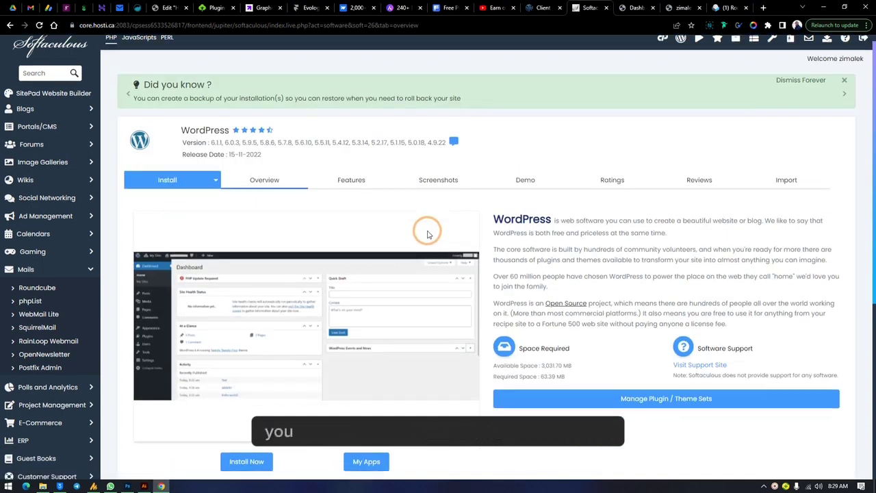
pyautogui.scroll(-5, 427, 235)
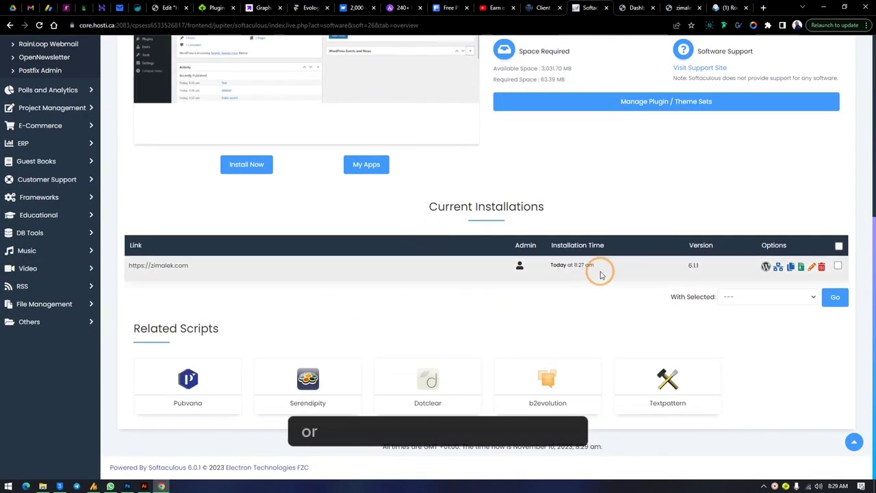
pyautogui.scroll(5, 596, 270)
pyautogui.scroll(-5, 611, 250)
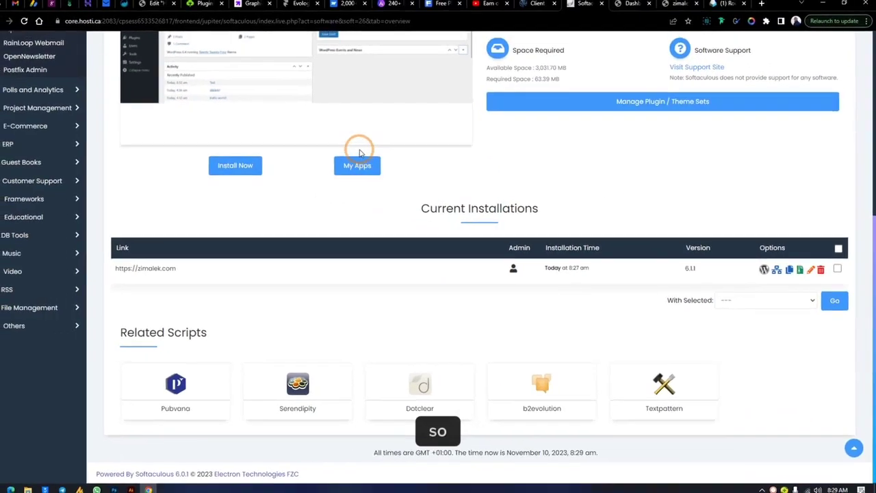
pyautogui.scroll(5, 363, 148)
pyautogui.scroll(-5, 365, 151)
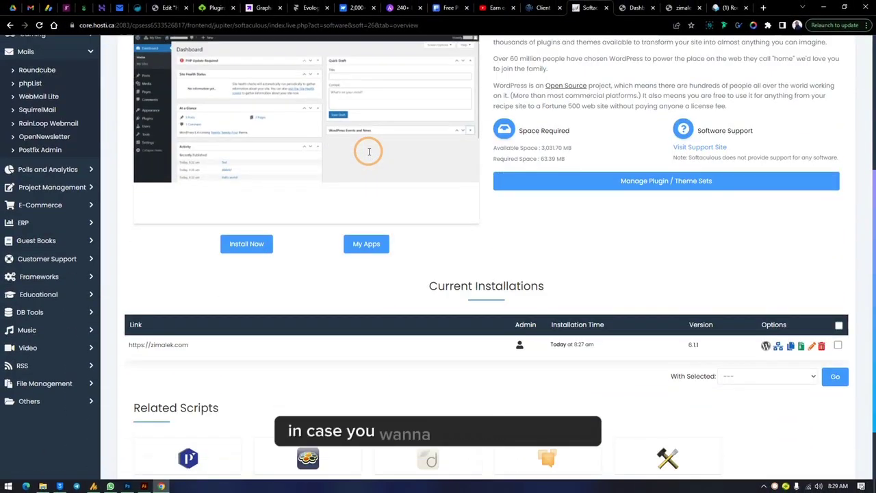
pyautogui.scroll(4, 445, 109)
# Step: From the ManageWP websites list, launch the Cater Studios card's Open WP dashboard login
pyautogui.click(627, 6)
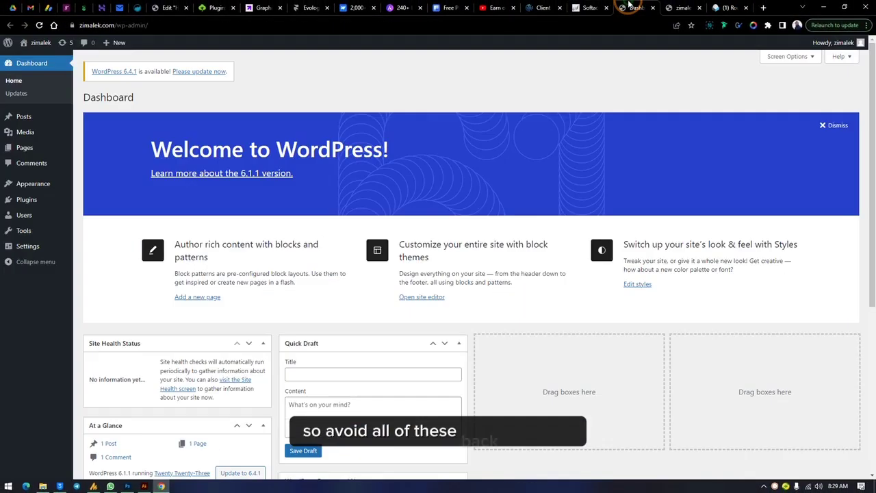
pyautogui.click(121, 7)
pyautogui.moveTo(237, 173)
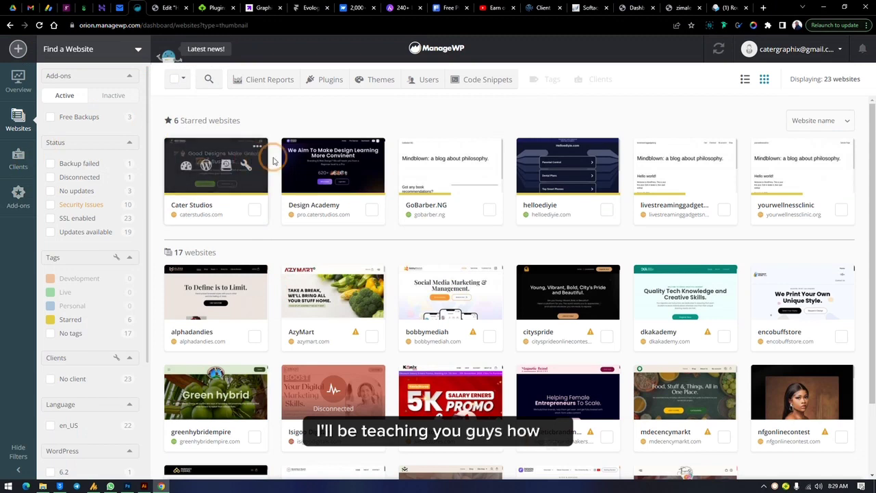
pyautogui.moveTo(424, 194)
pyautogui.scroll(-2, 708, 325)
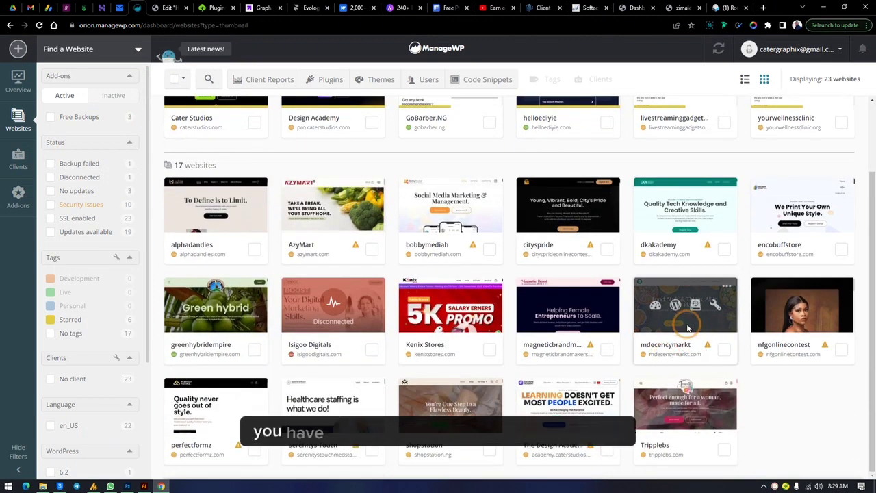
pyautogui.scroll(2, 691, 327)
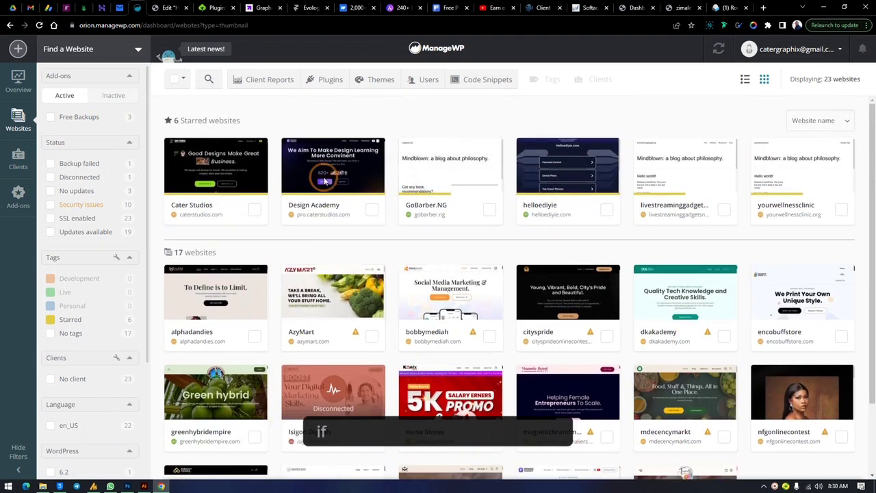
pyautogui.moveTo(321, 176)
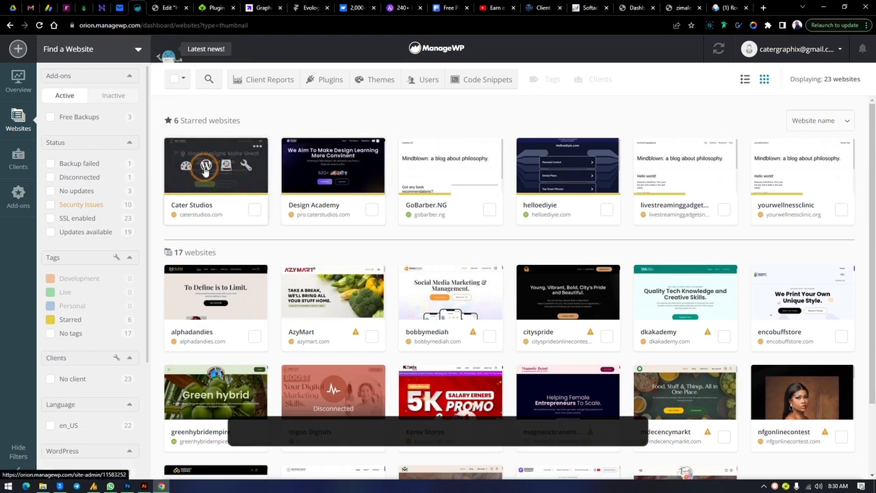
pyautogui.click(206, 166)
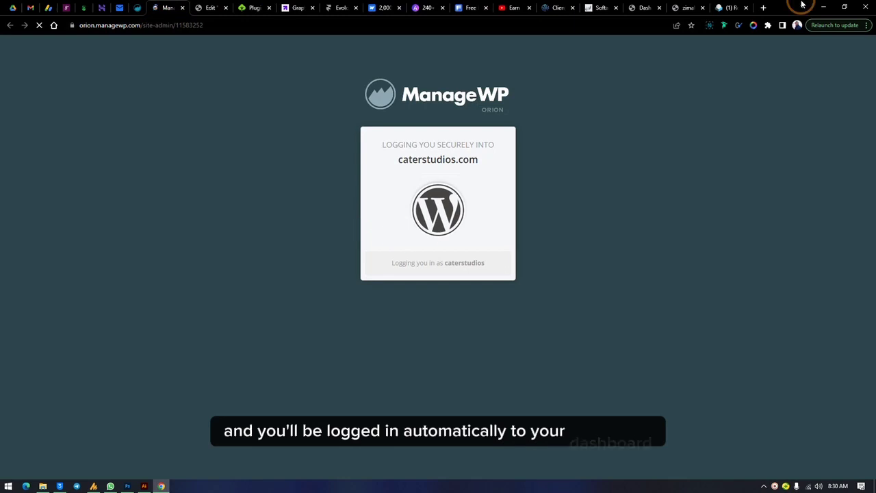
# Step: Use the WordPress icon in Current Installations to open the zimalek.com admin dashboard
pyautogui.click(645, 7)
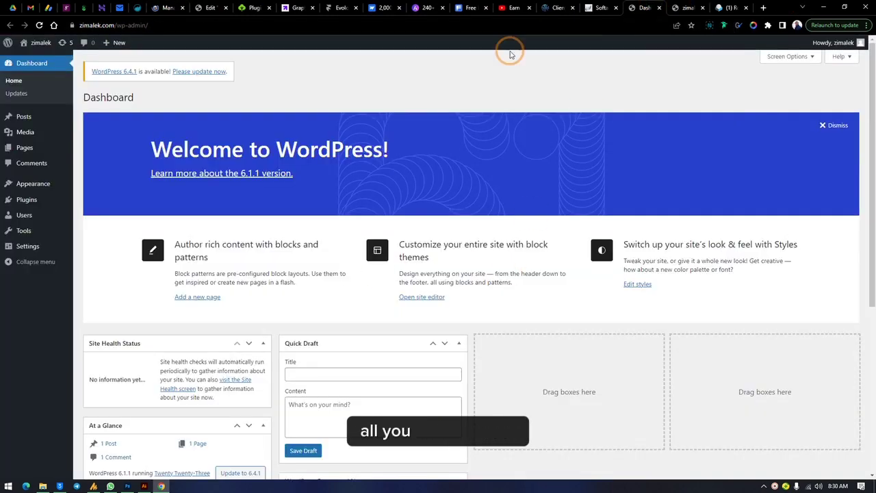
pyautogui.click(600, 8)
pyautogui.scroll(-4, 531, 315)
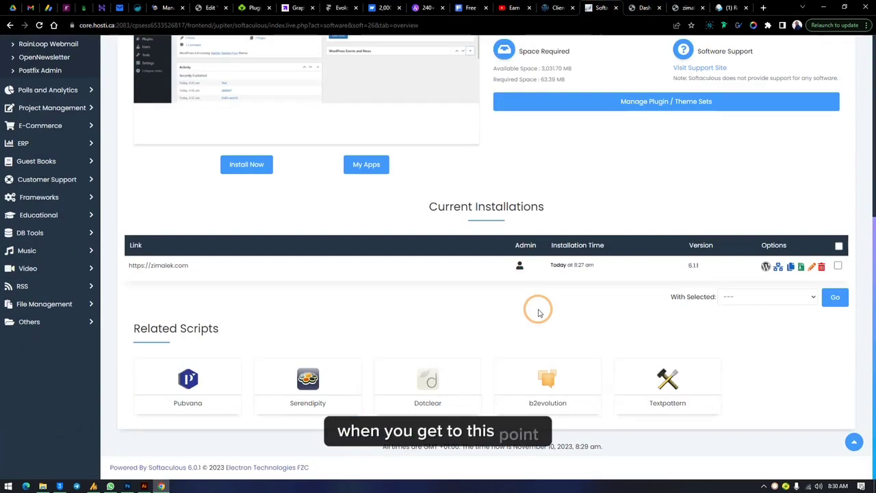
pyautogui.click(766, 267)
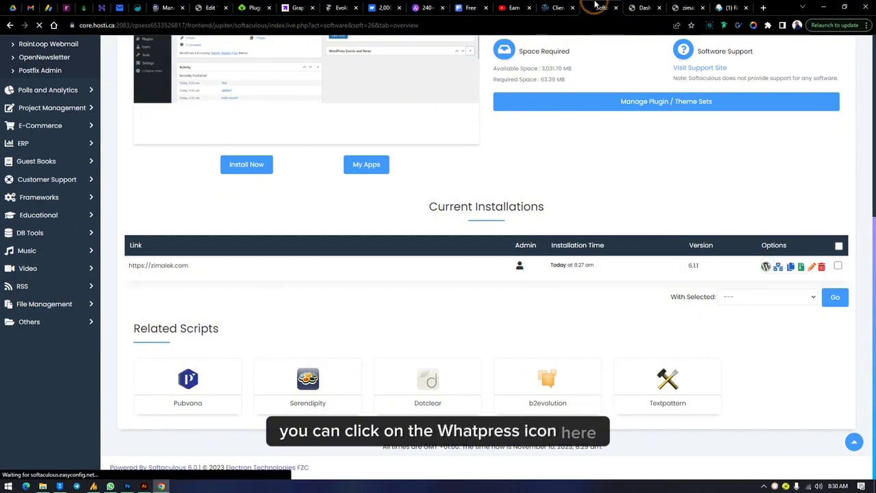
pyautogui.click(645, 7)
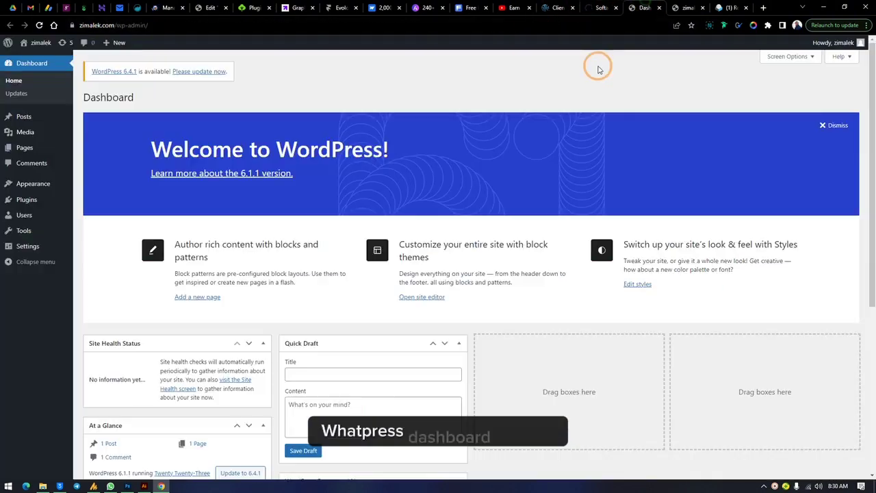